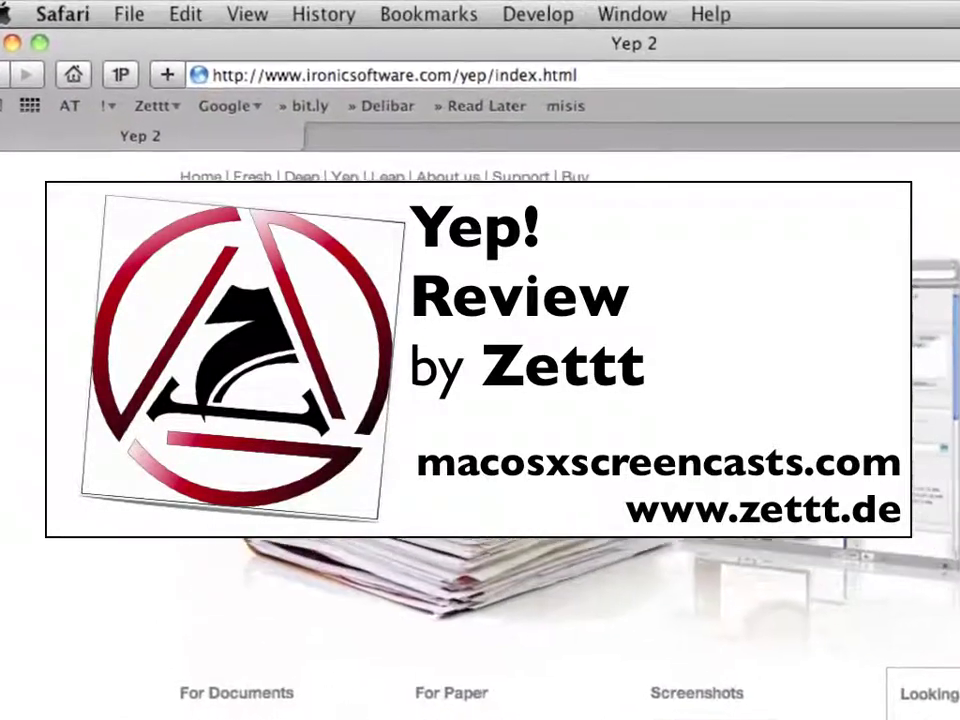
{"action": "left_click_drag", "start_coordinate": [315, 80], "coordinate": [675, 125]}
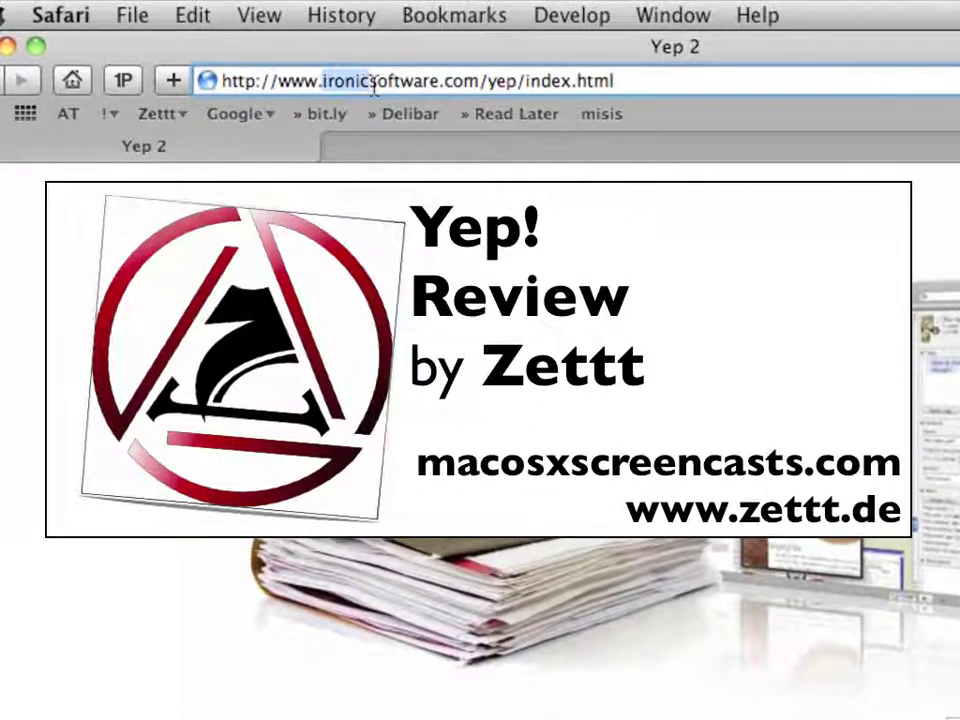
{"action": "left_click", "coordinate": [345, 375]}
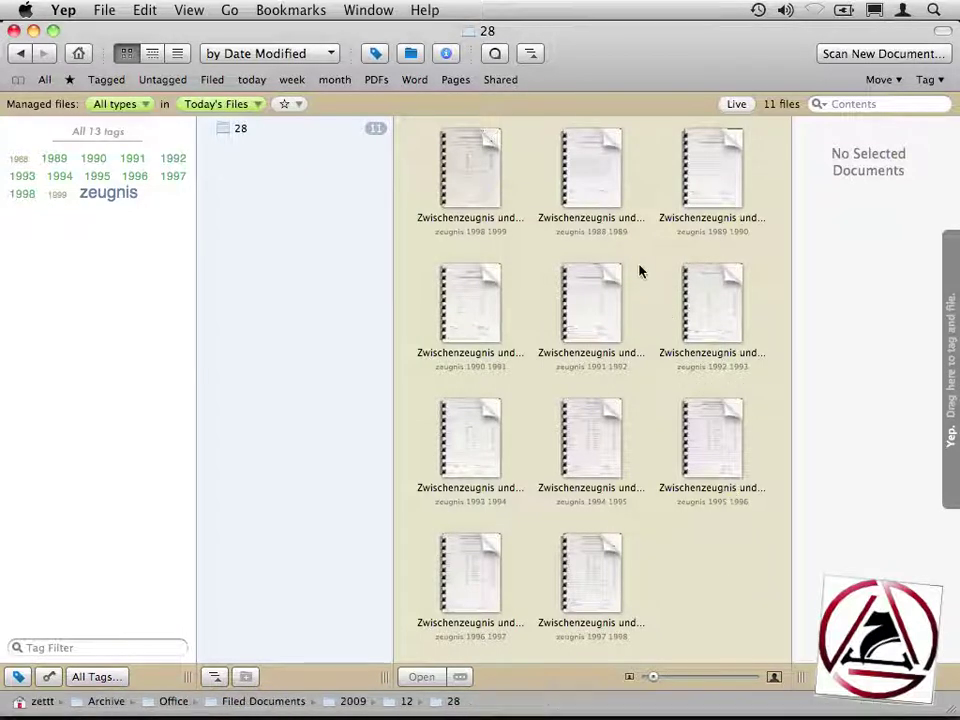
Examine the tags, file name, creation date, description and location of the document tagged zeugnis 1988 1989
{"action": "left_click", "coordinate": [603, 188]}
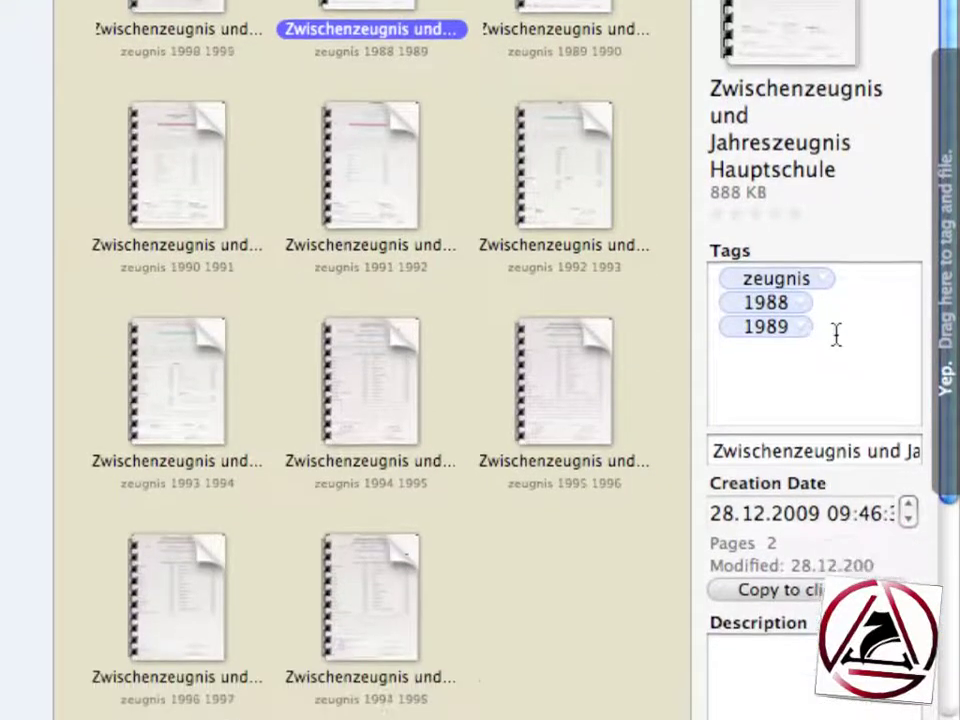
{"action": "left_click", "coordinate": [844, 504]}
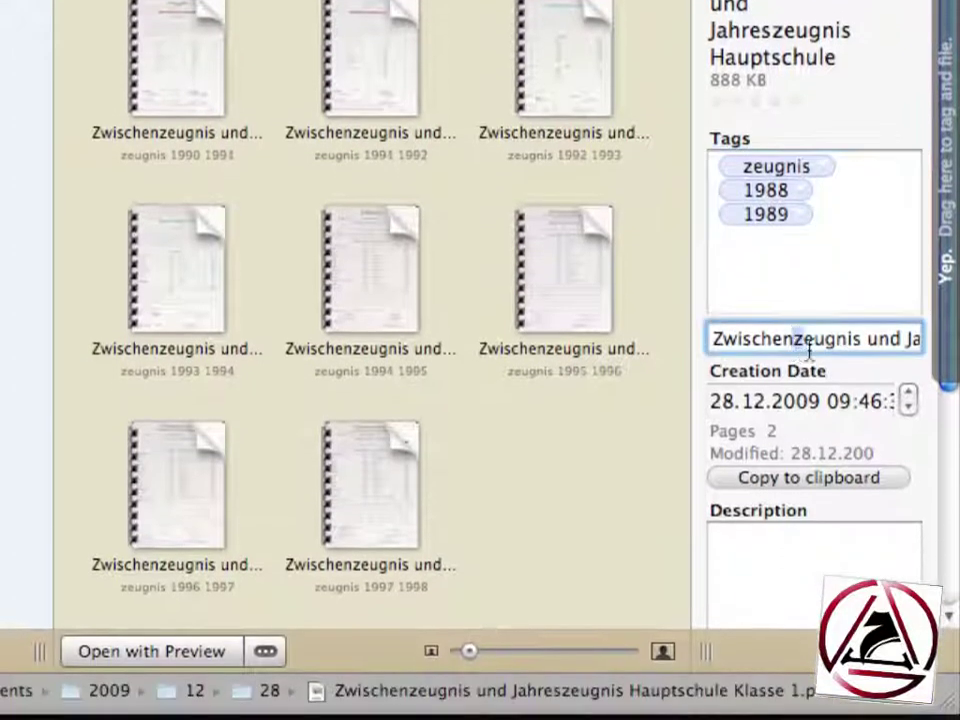
{"action": "left_click_drag", "start_coordinate": [808, 426], "coordinate": [955, 428]}
{"action": "left_click_drag", "start_coordinate": [955, 340], "coordinate": [869, 337]}
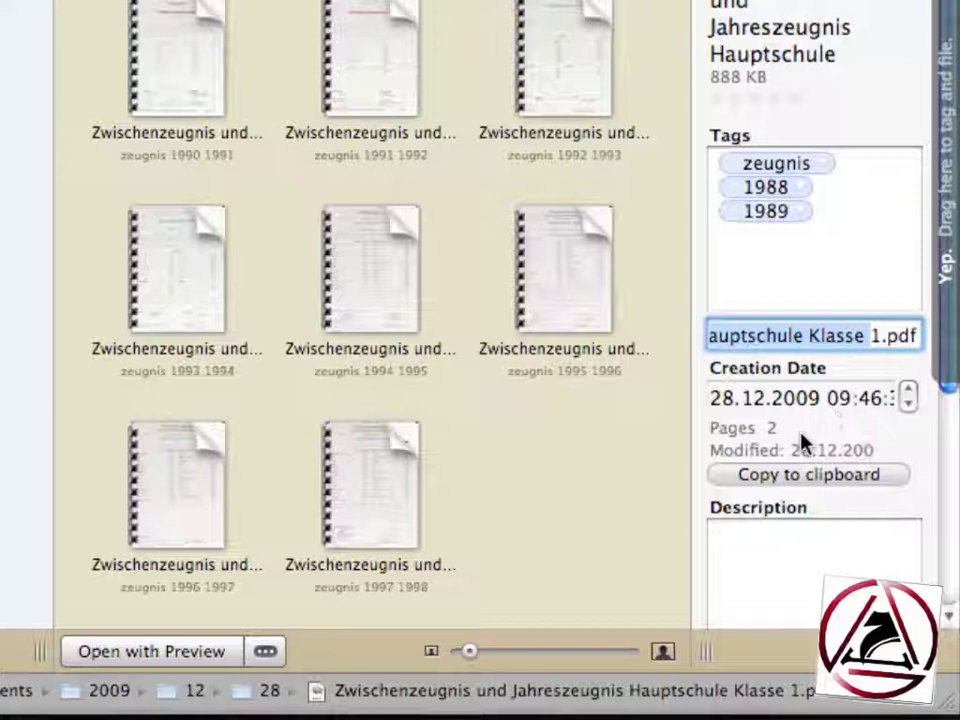
{"action": "scroll", "coordinate": [806, 439], "scroll_direction": "down", "scroll_amount": 3}
{"action": "scroll", "coordinate": [801, 438], "scroll_direction": "down", "scroll_amount": 5}
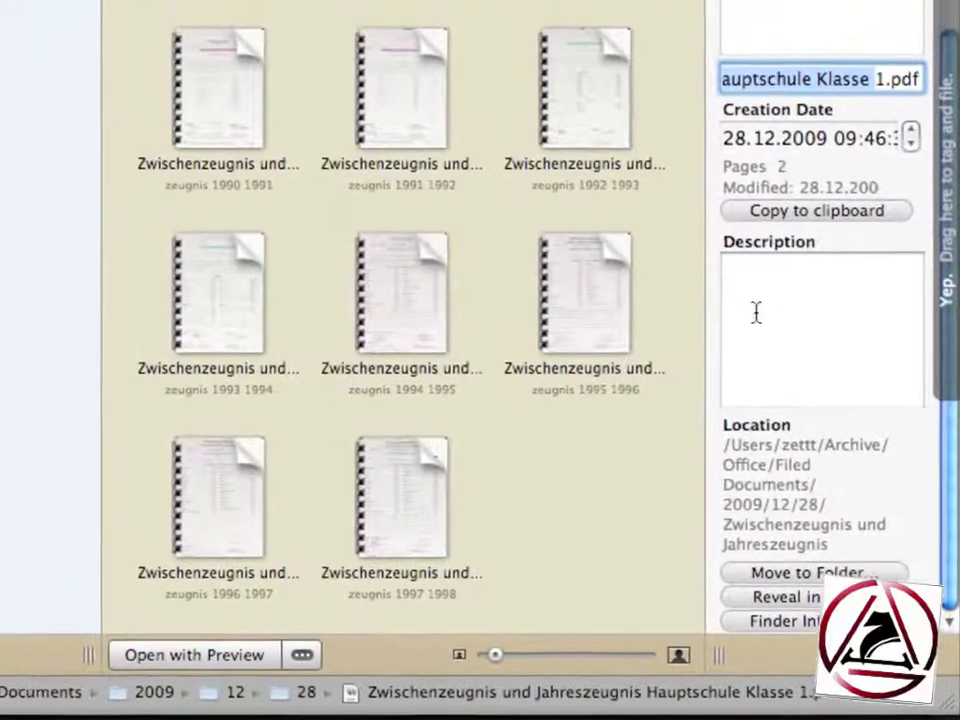
{"action": "left_click", "coordinate": [552, 474]}
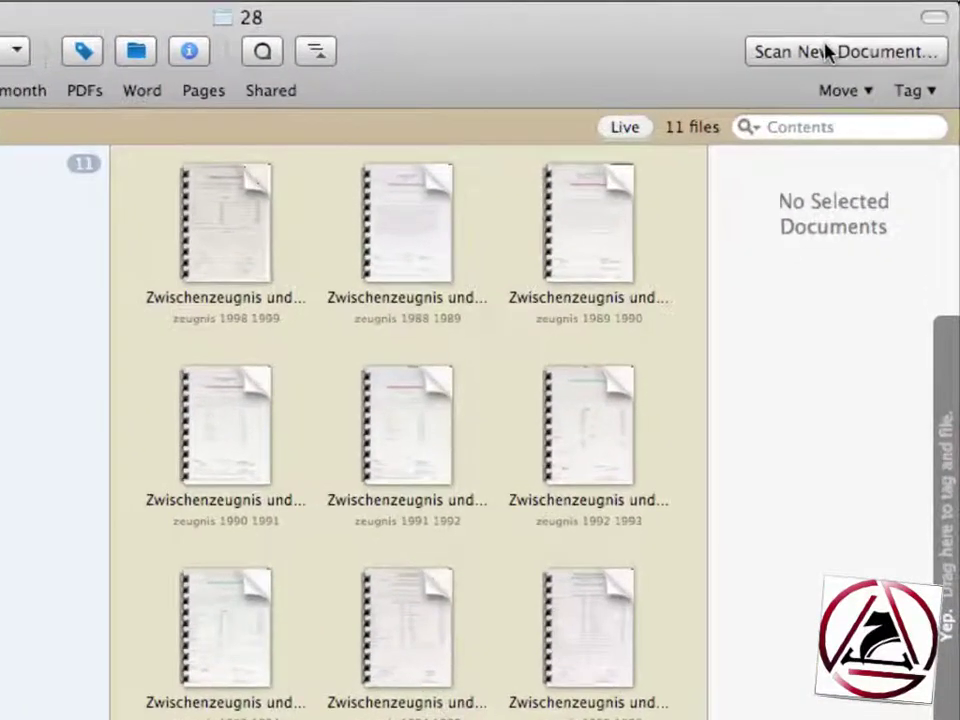
Start a new scanned document and scan its first page with the Canon MP510 (flatbed)
{"action": "left_click", "coordinate": [826, 52]}
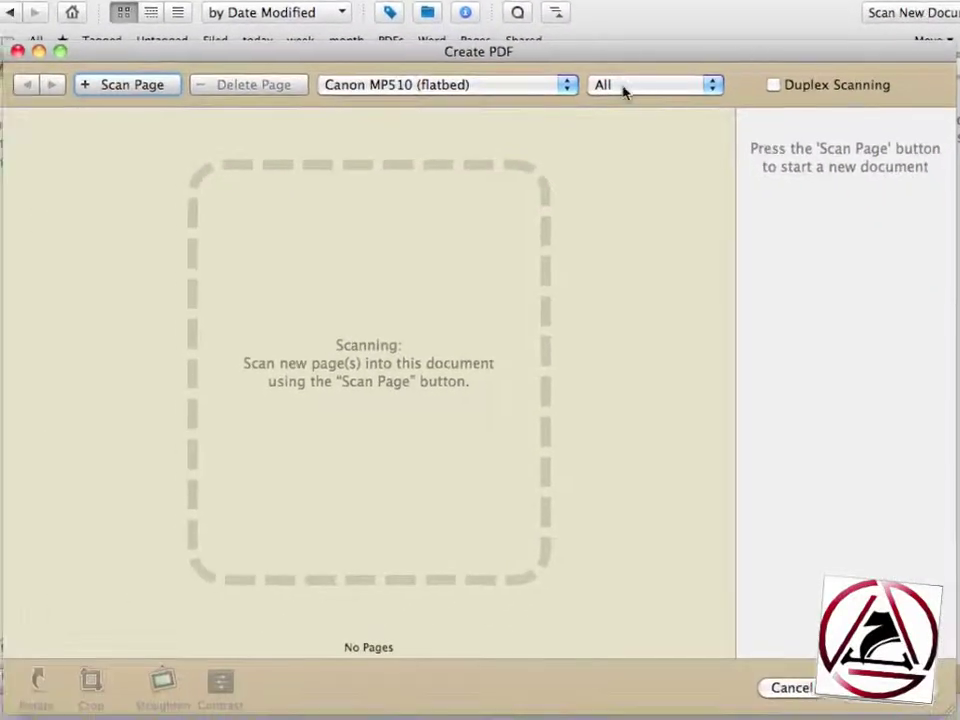
{"action": "left_click", "coordinate": [537, 90]}
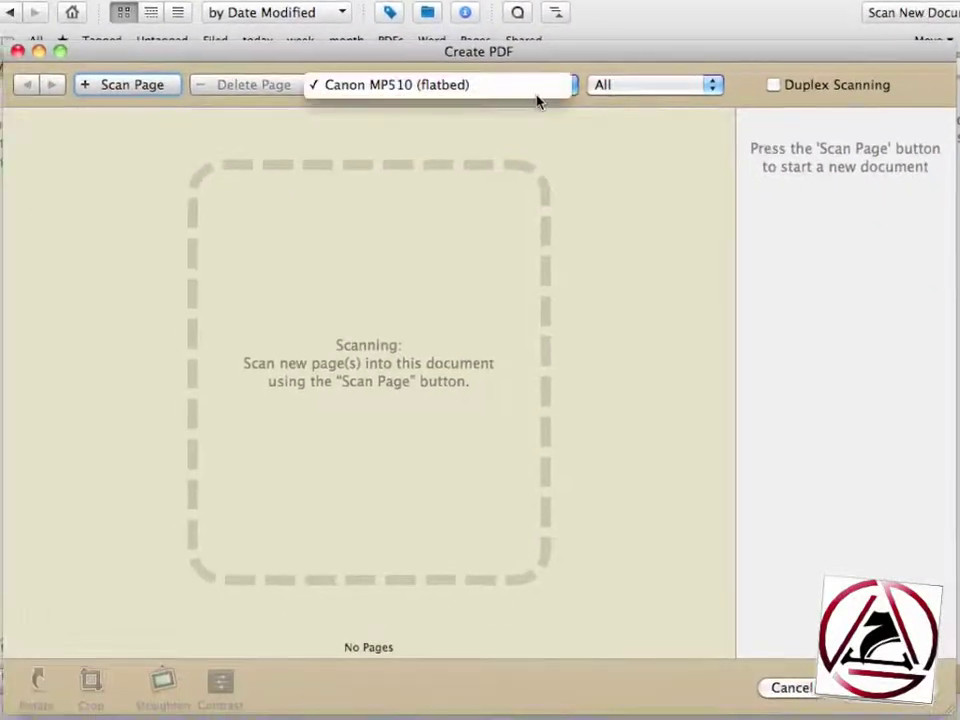
{"action": "left_click", "coordinate": [573, 196]}
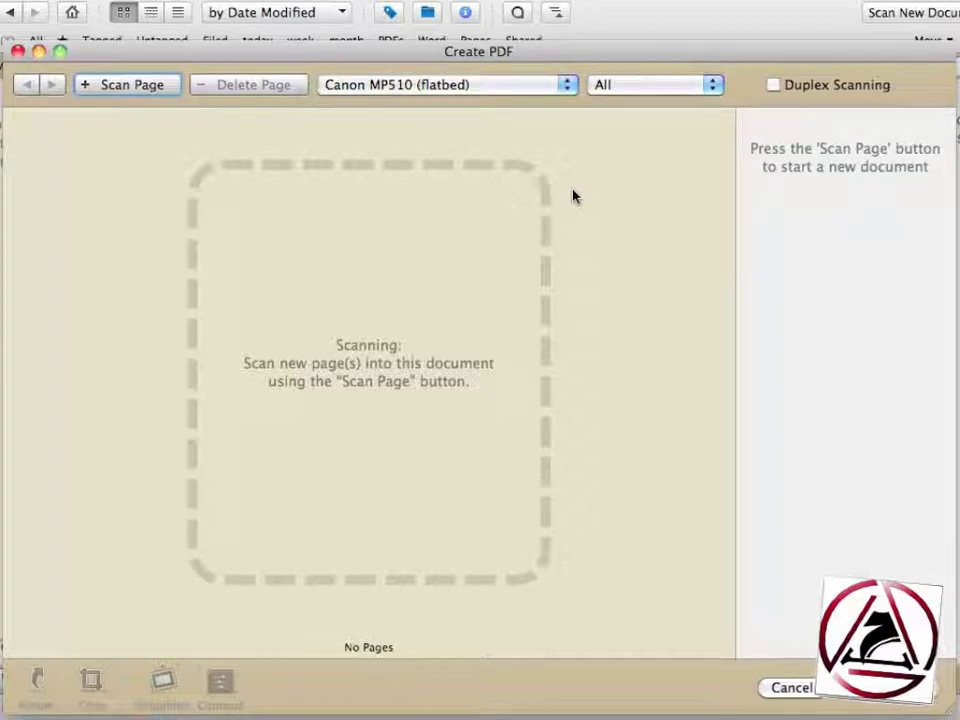
{"action": "left_click", "coordinate": [108, 88]}
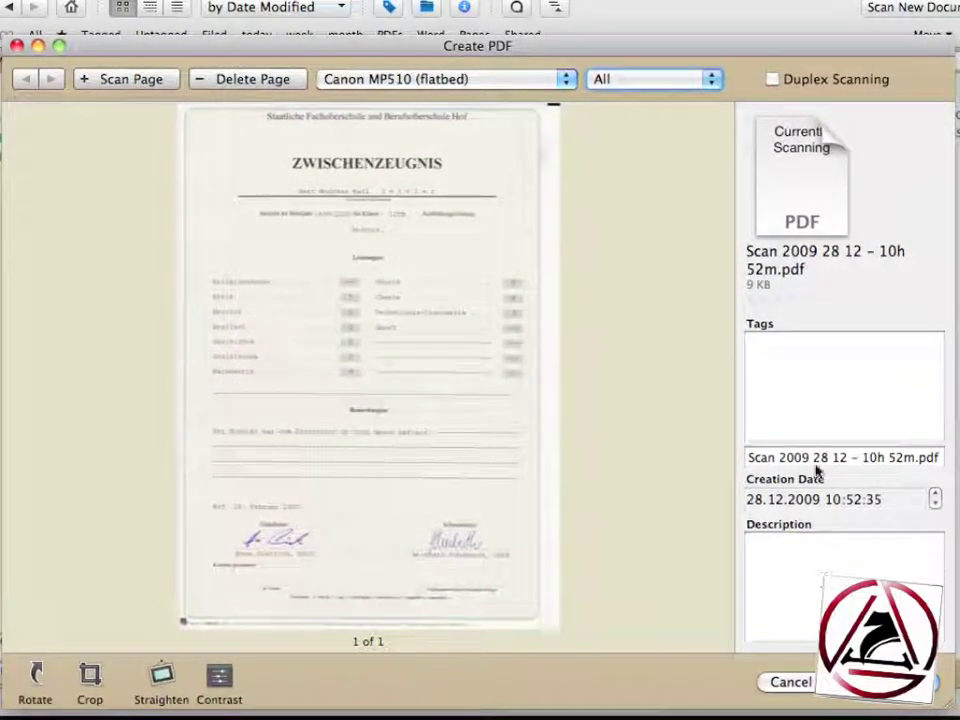
Tag the scanned document with zeugnis, 1999 and 2000
{"action": "left_click", "coordinate": [801, 408]}
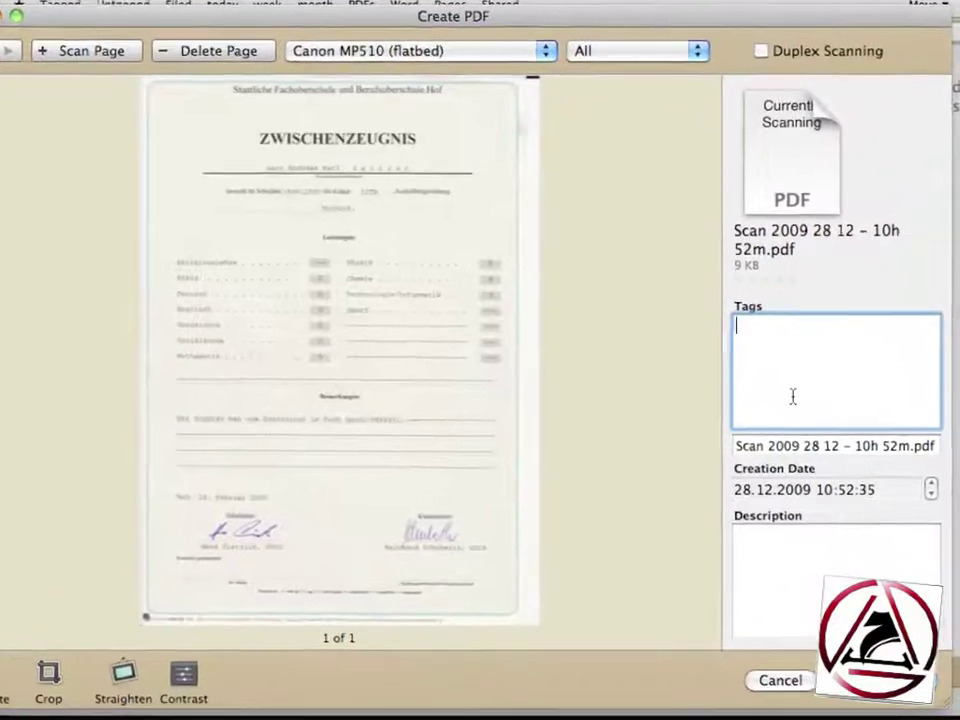
{"action": "type", "text": "zeugnis"}
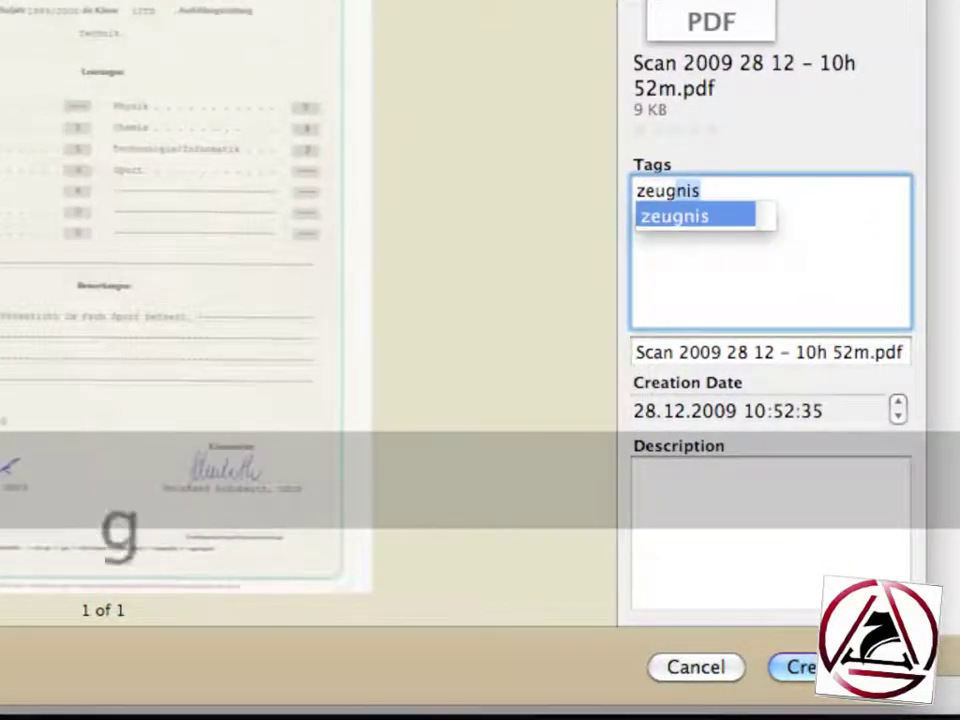
{"action": "key", "text": "Return"}
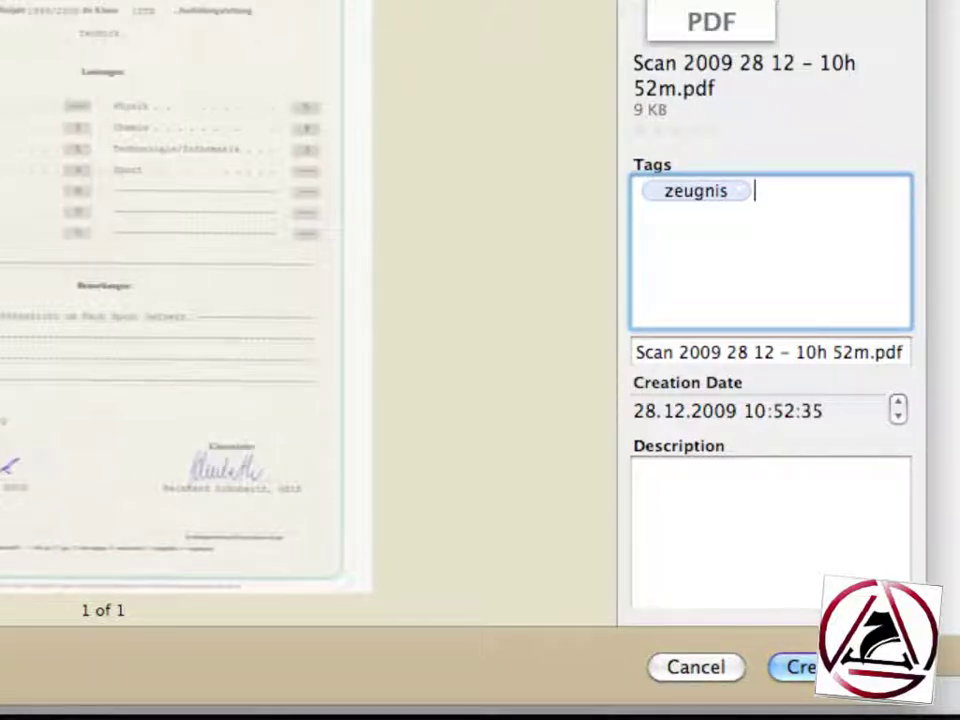
{"action": "type", "text": "1999"}
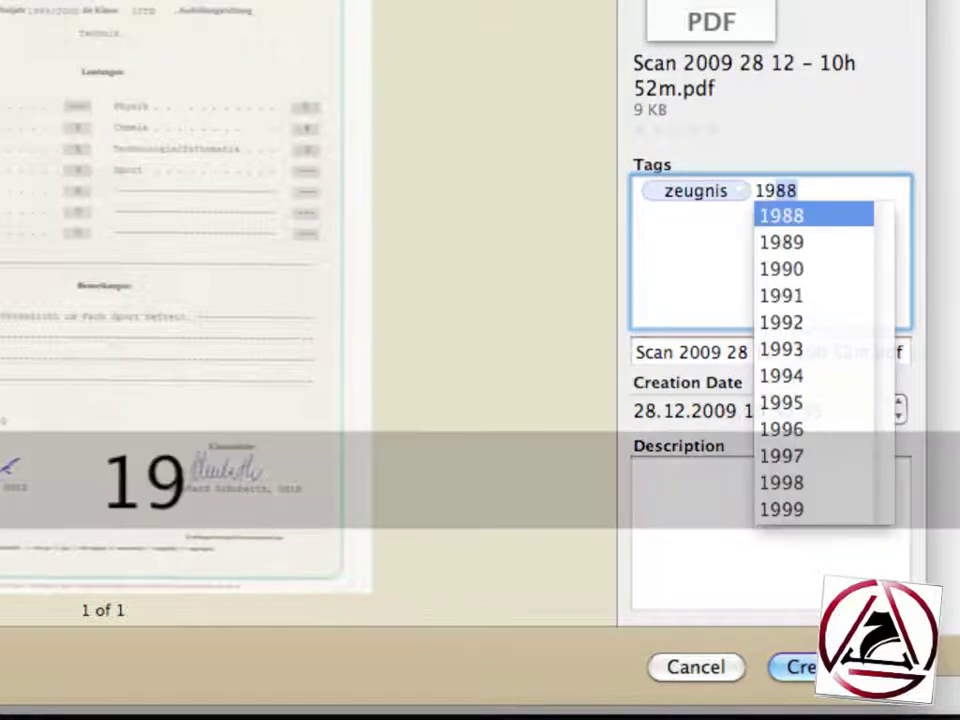
{"action": "key", "text": "Return"}
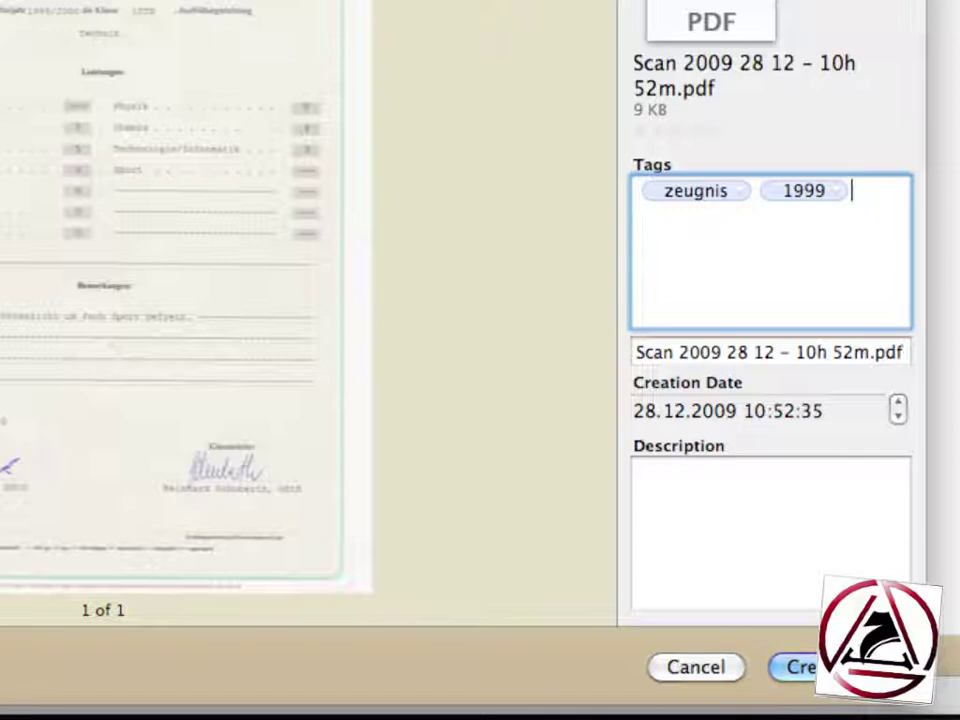
{"action": "type", "text": "2000"}
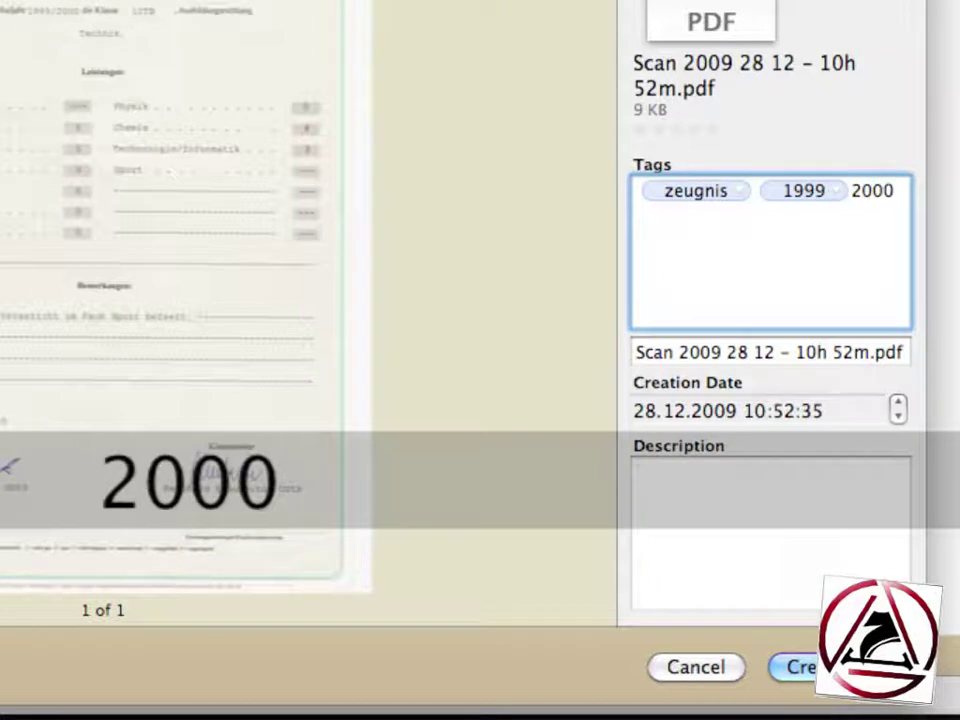
{"action": "key", "text": "Return"}
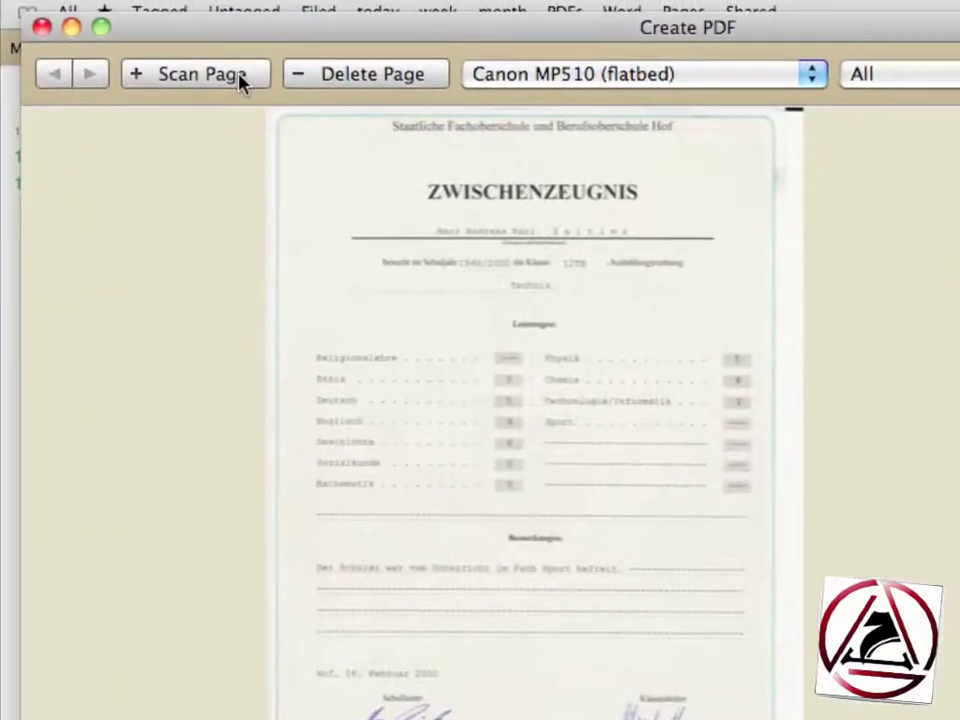
Scan a second page and name the document Zwischenzeugnis und Jahreszeugnis Hauptschule Klasse 12.pdf
{"action": "left_click", "coordinate": [240, 82]}
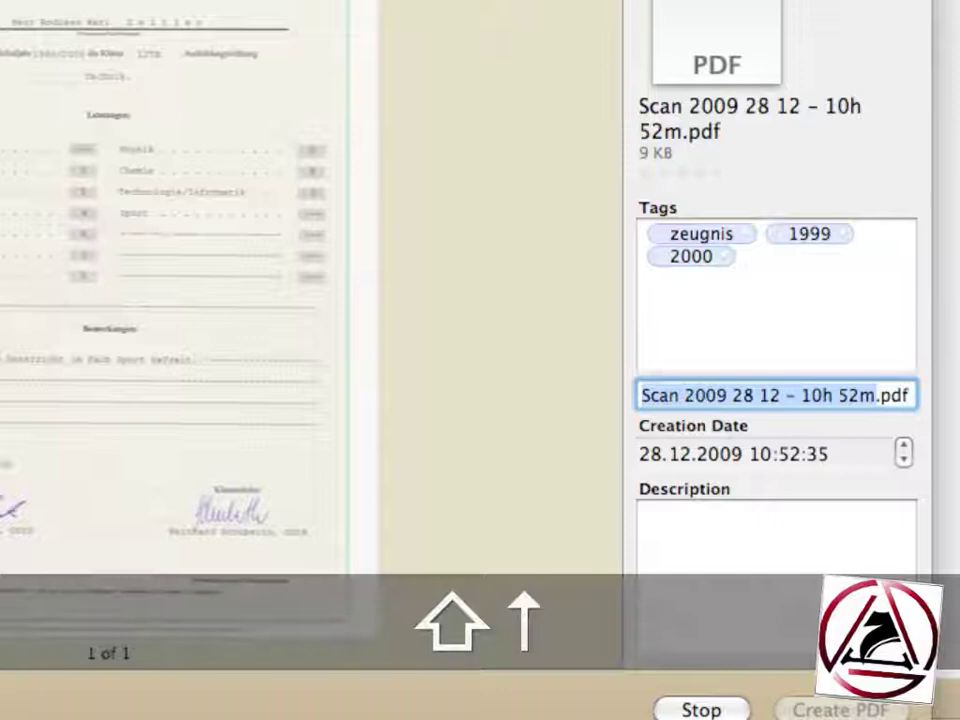
{"action": "type", "text": "zeugnis Hauptschule Klasse 1"}
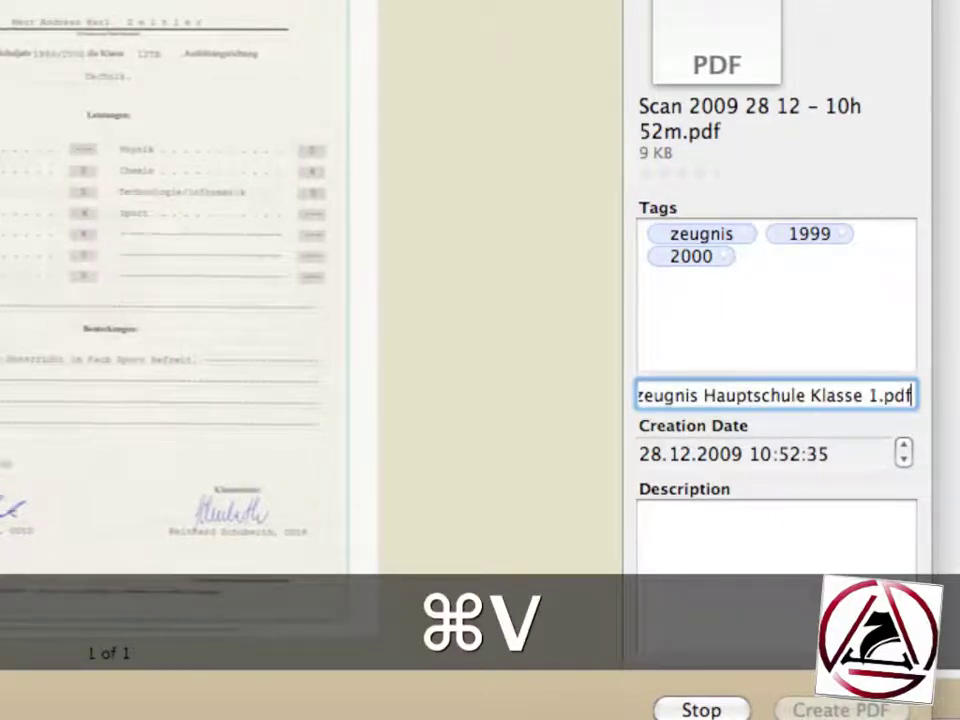
{"action": "key", "text": "alt+Left"}
{"action": "key", "text": "Left"}
{"action": "type", "text": "2"}
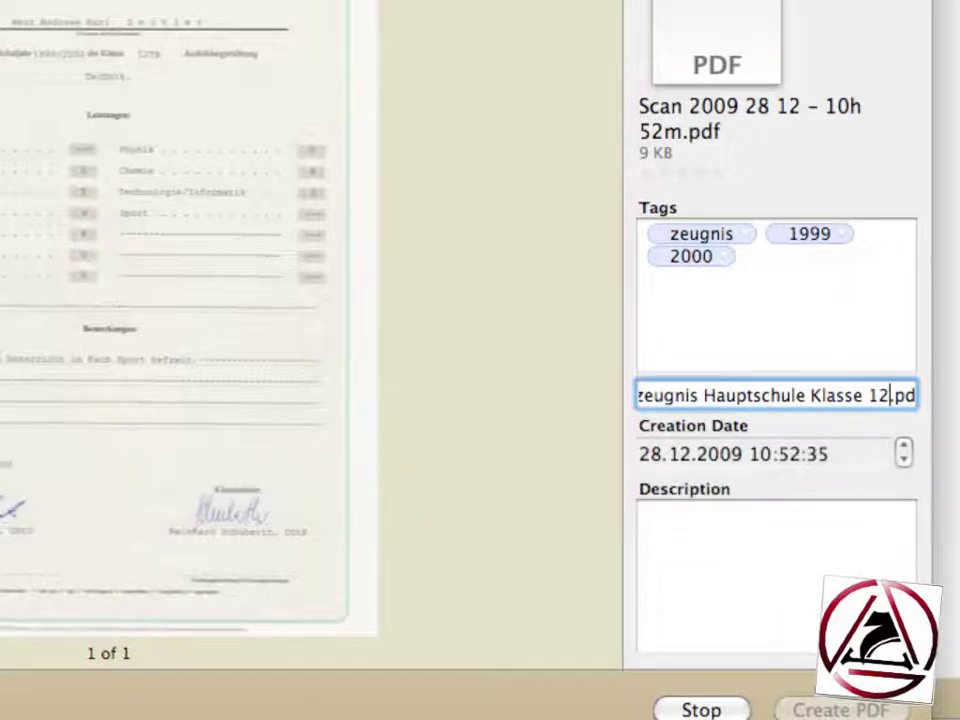
{"action": "key", "text": "Return"}
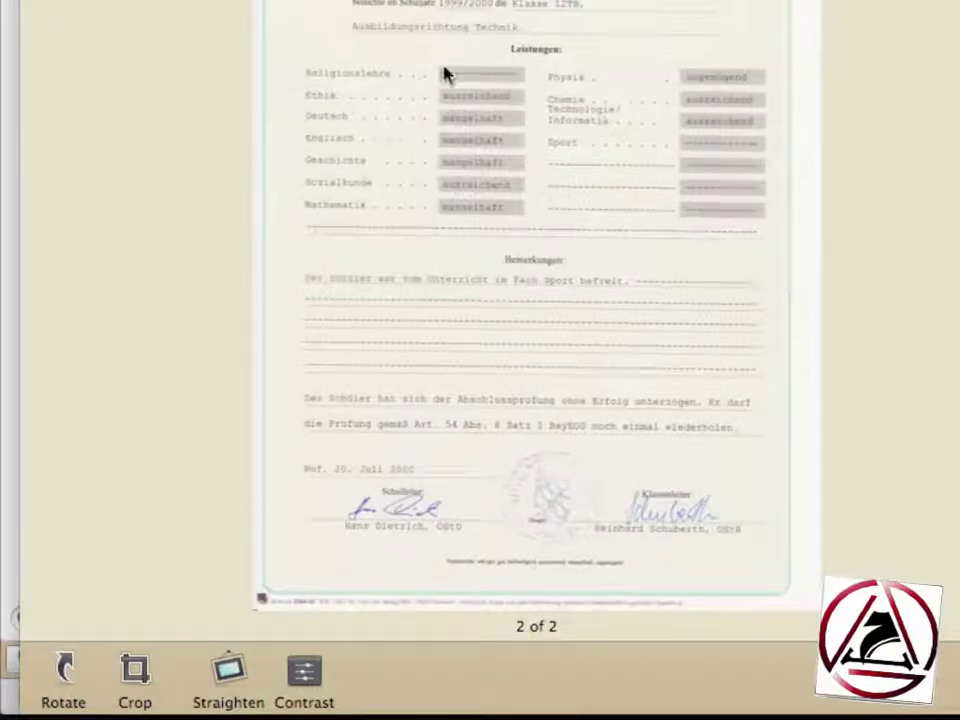
Straighten the second scanned page with a slight rotation and apply it
{"action": "left_click", "coordinate": [228, 670]}
{"action": "left_click_drag", "start_coordinate": [439, 613], "coordinate": [448, 615]}
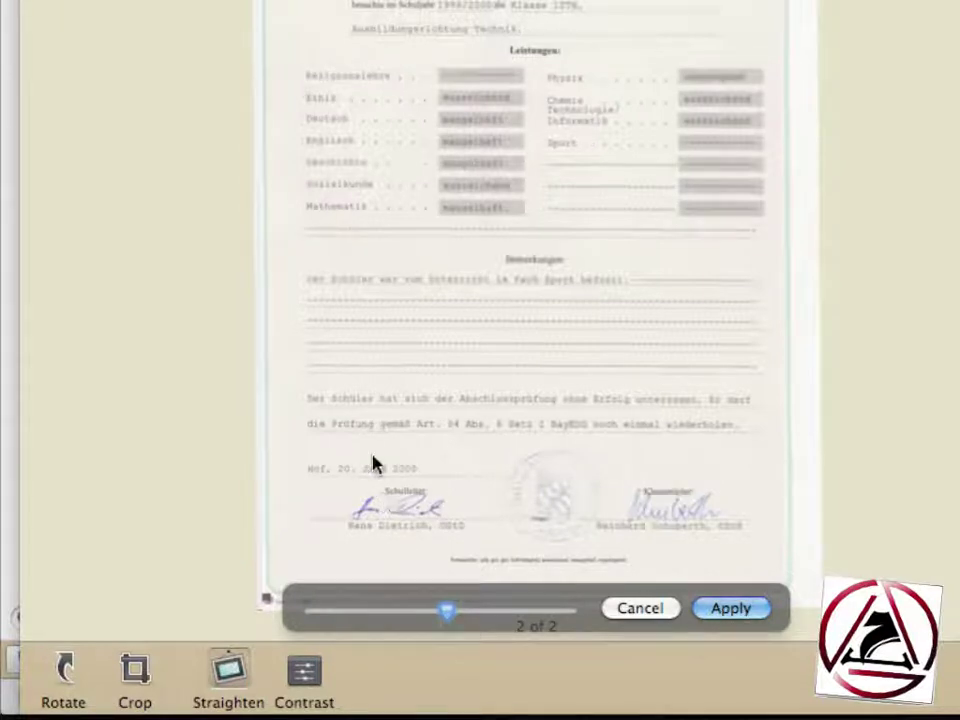
{"action": "key", "text": "Return"}
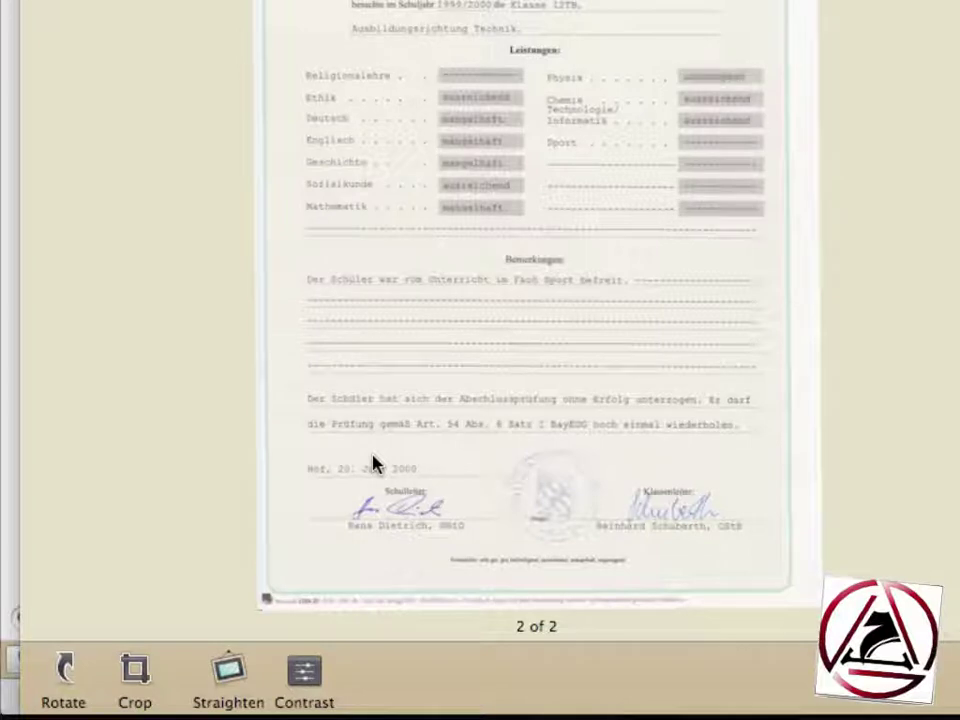
{"action": "left_click", "coordinate": [136, 668]}
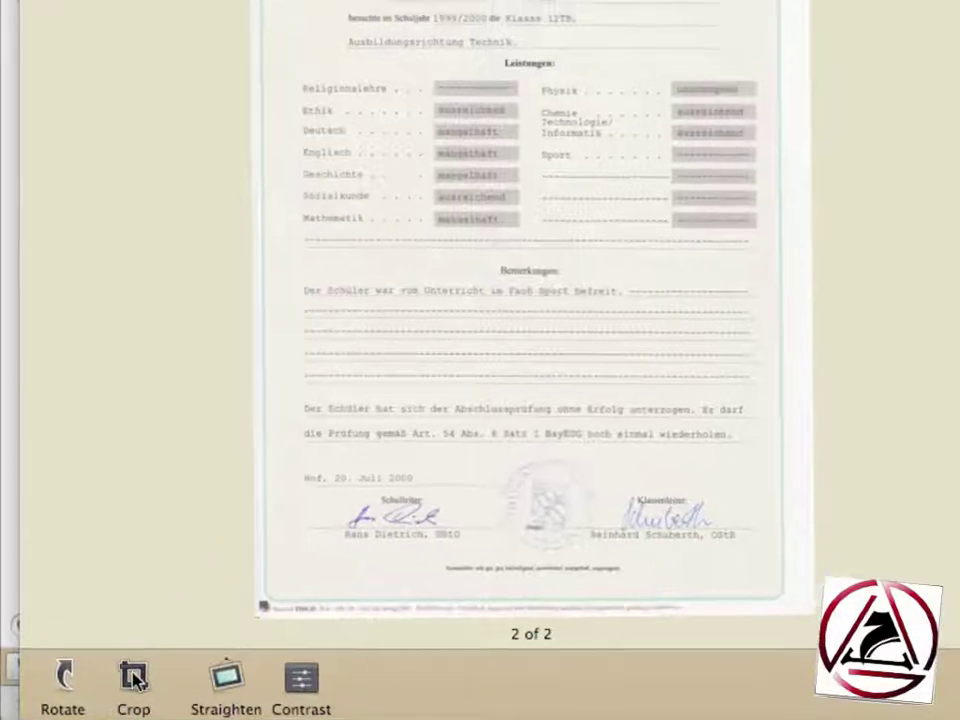
{"action": "left_click_drag", "start_coordinate": [468, 346], "coordinate": [420, 298]}
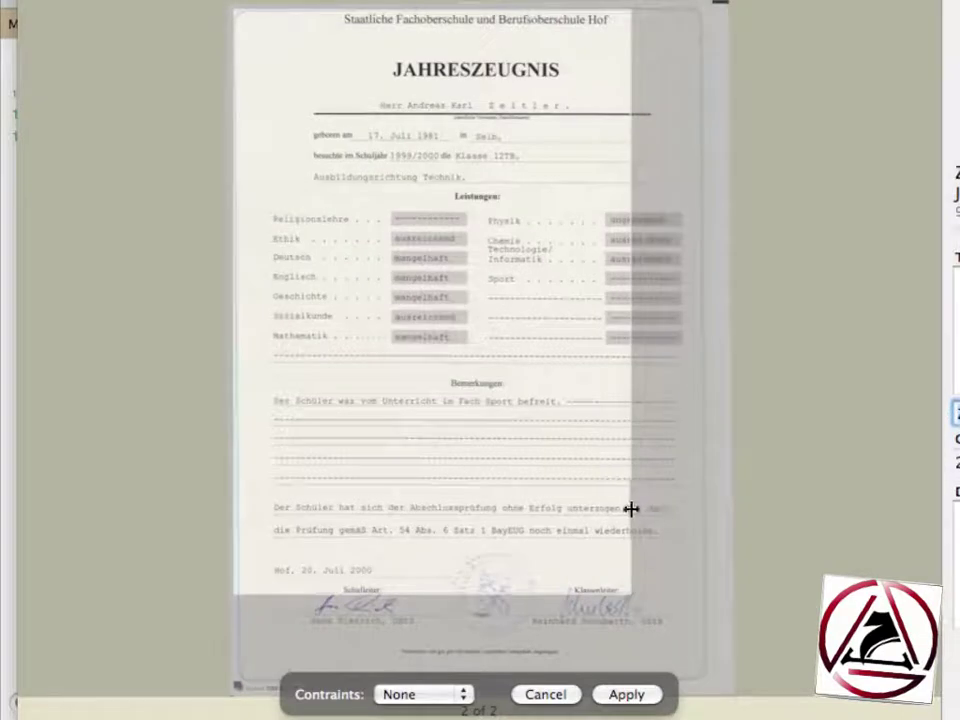
{"action": "left_click_drag", "start_coordinate": [631, 509], "coordinate": [707, 518]}
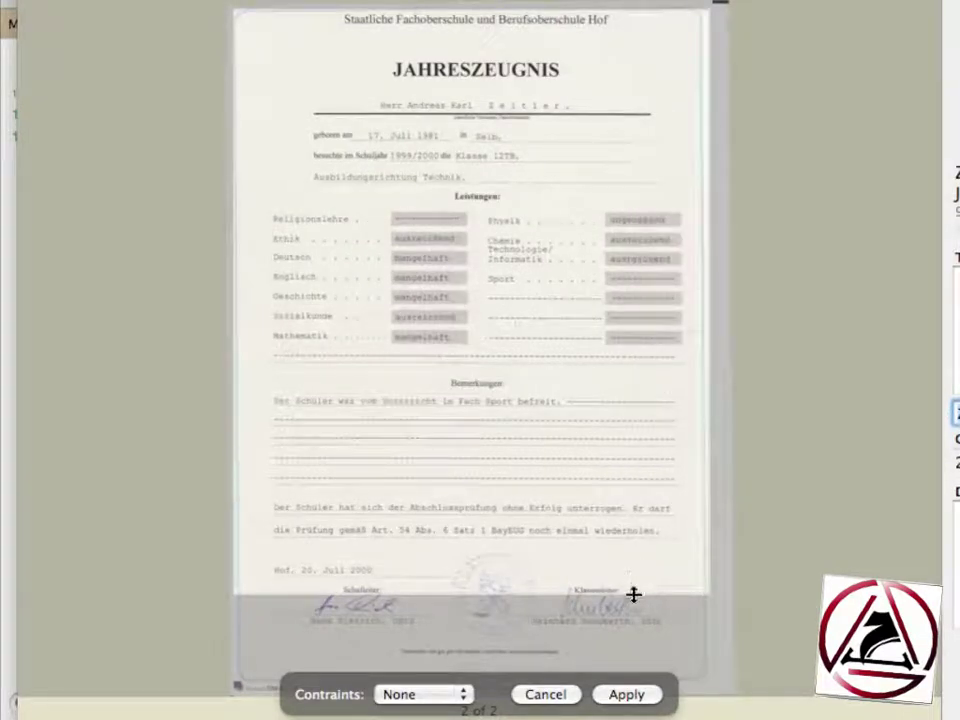
{"action": "left_click_drag", "start_coordinate": [633, 594], "coordinate": [632, 630]}
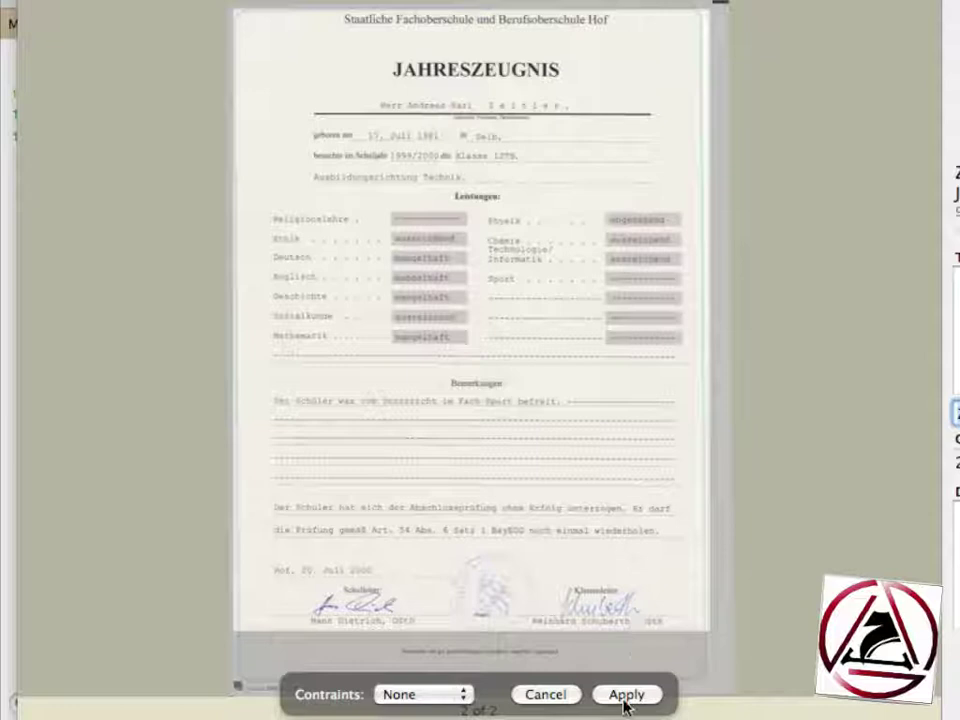
{"action": "left_click", "coordinate": [546, 695]}
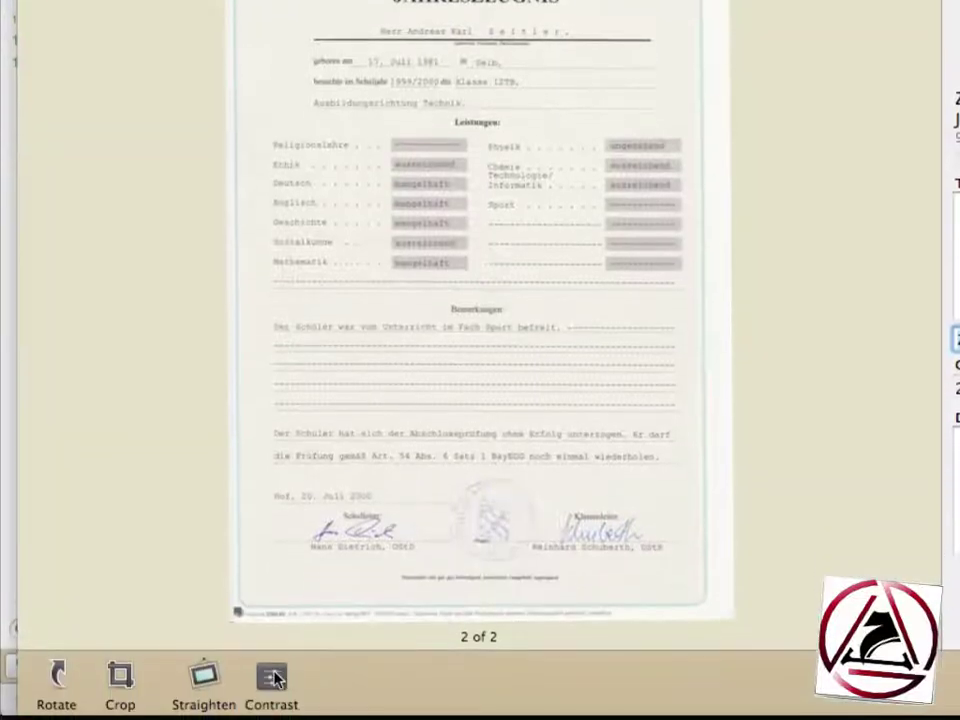
Increase the contrast of the second scanned page to nearly the maximum
{"action": "left_click", "coordinate": [274, 678]}
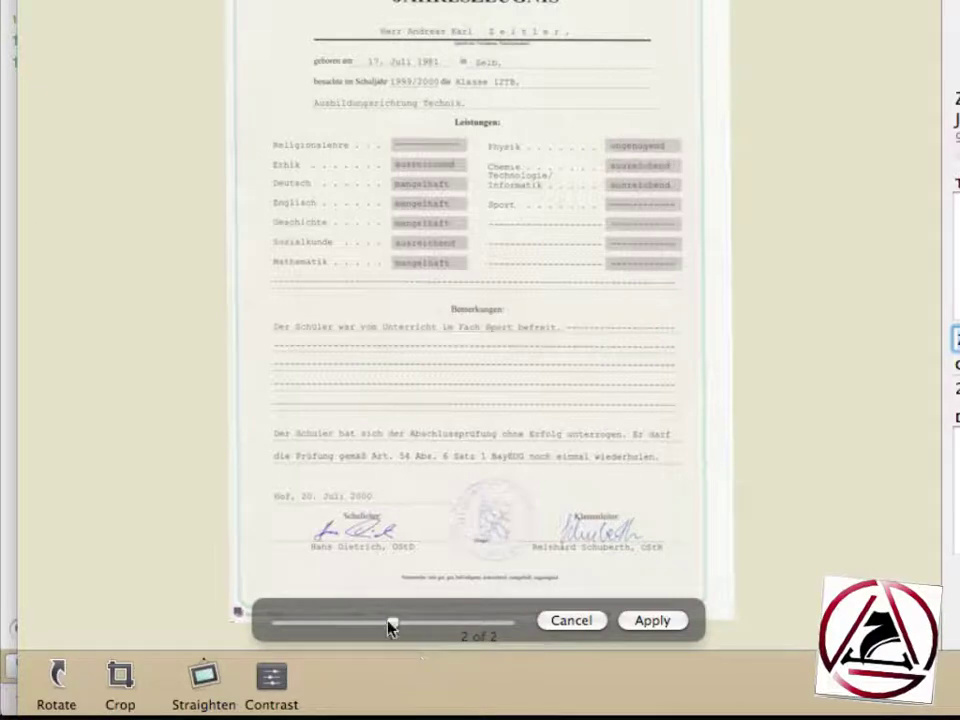
{"action": "left_click_drag", "start_coordinate": [390, 624], "coordinate": [500, 632]}
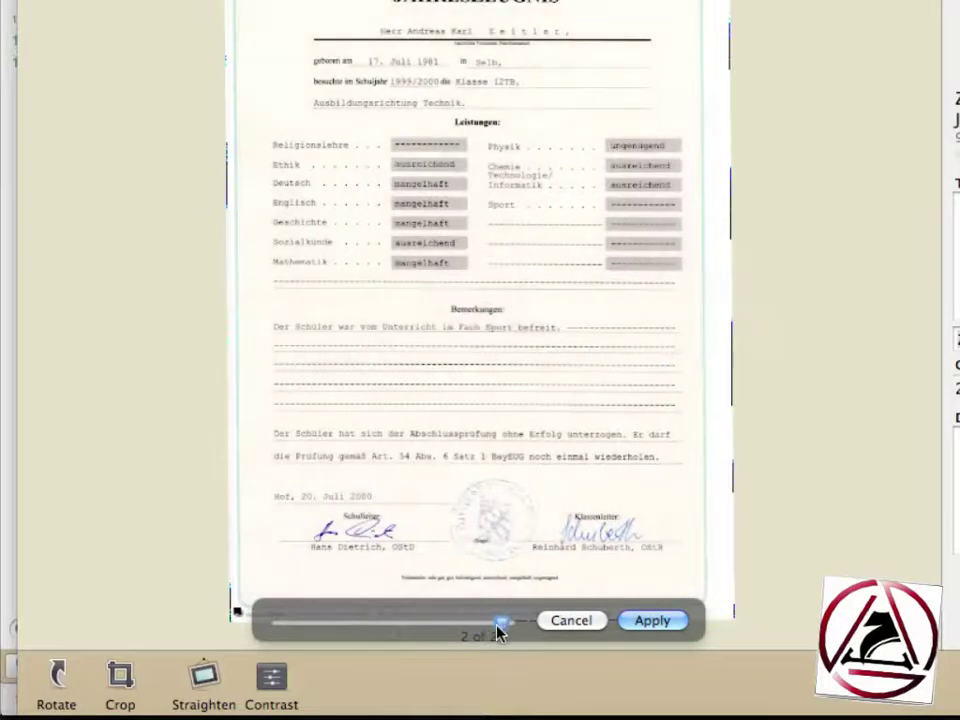
{"action": "left_click", "coordinate": [565, 621]}
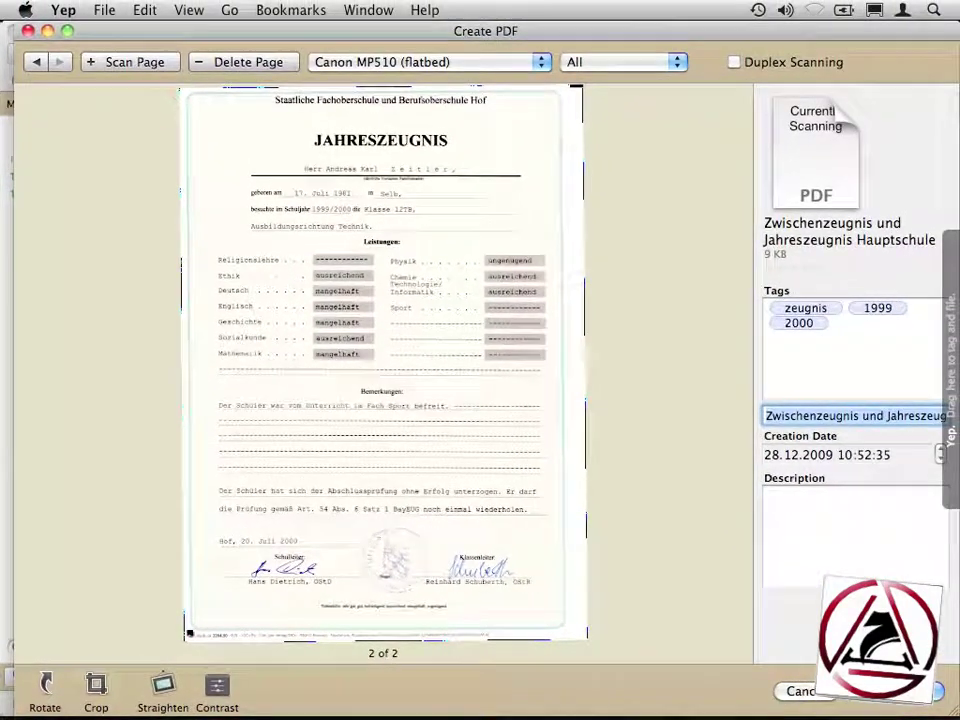
Create the PDF from the two scanned pages and preview the new document tagged zeugnis 1999 2000
{"action": "key", "text": "Return"}
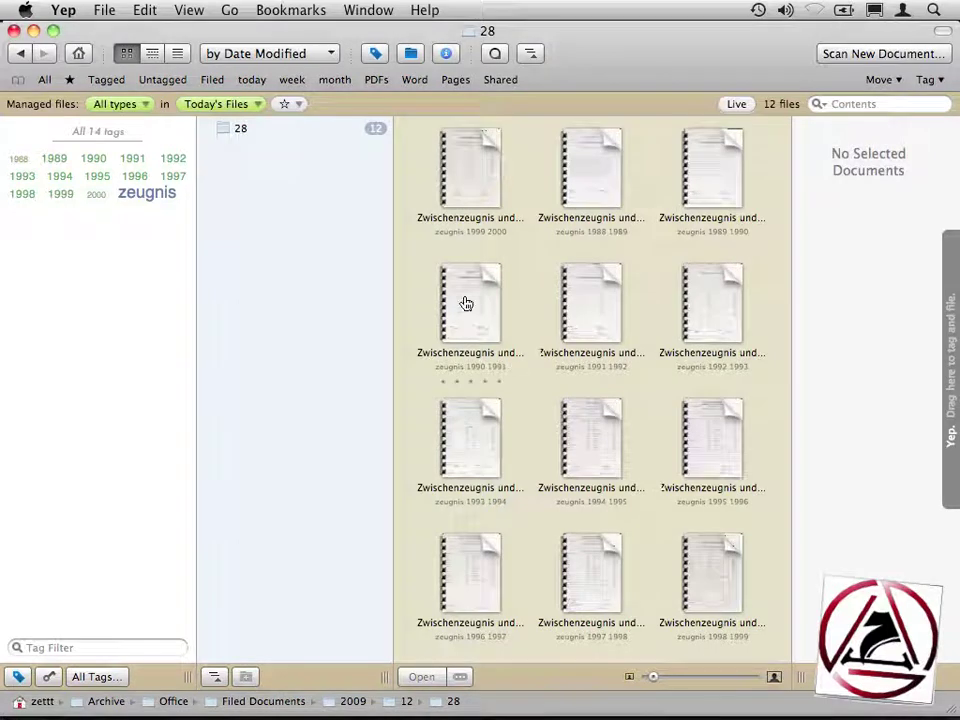
{"action": "left_click", "coordinate": [448, 192]}
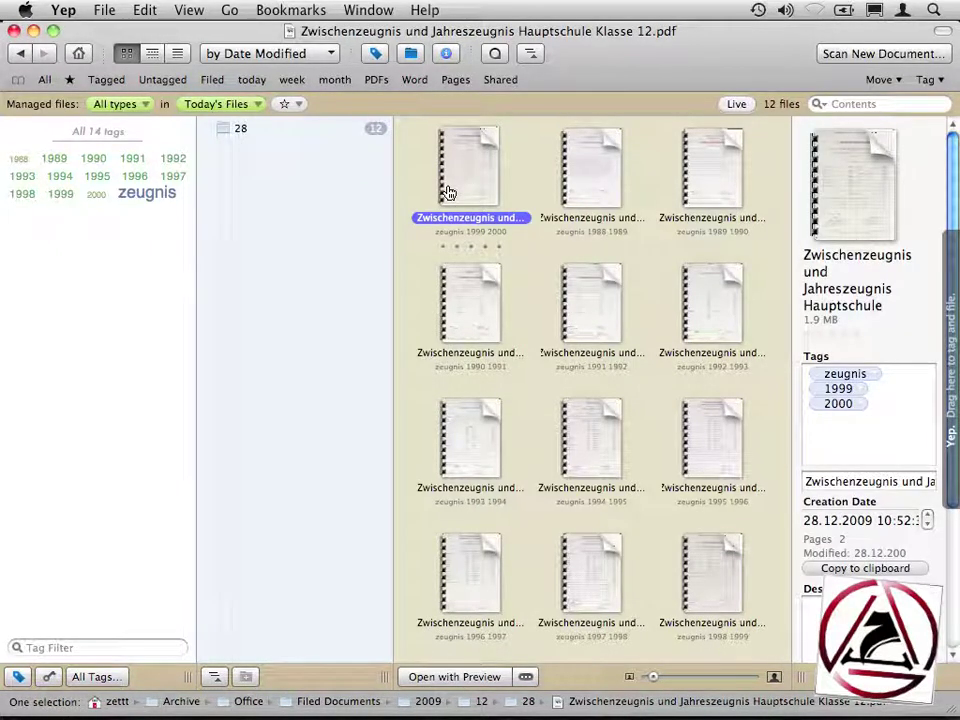
{"action": "key", "text": "space"}
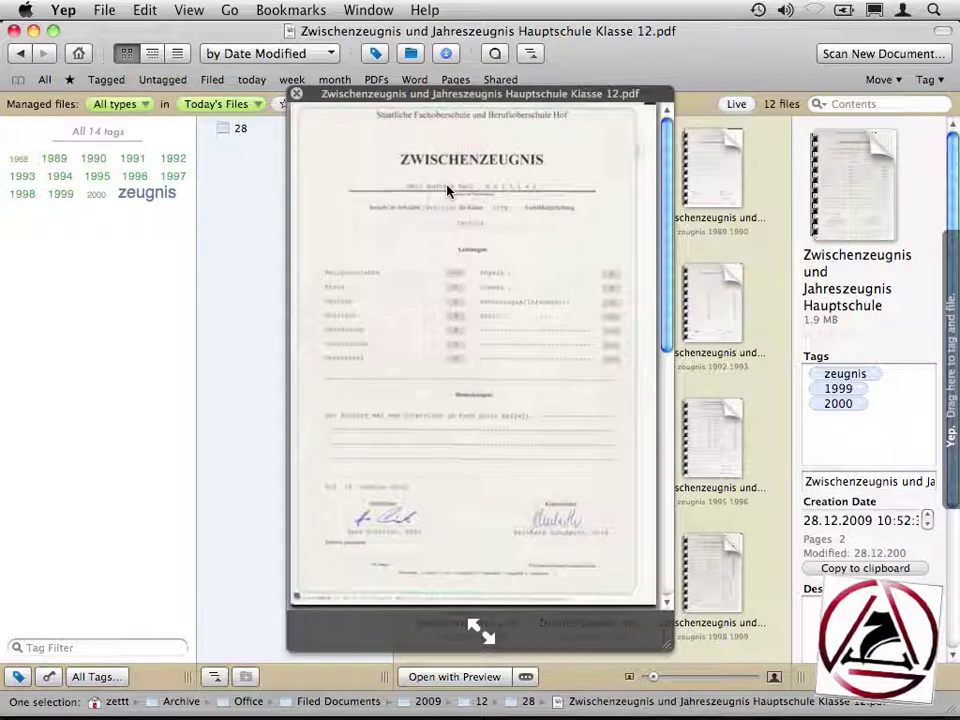
Close the document preview and magnify the newly created school report with the loupe
{"action": "key", "text": "space"}
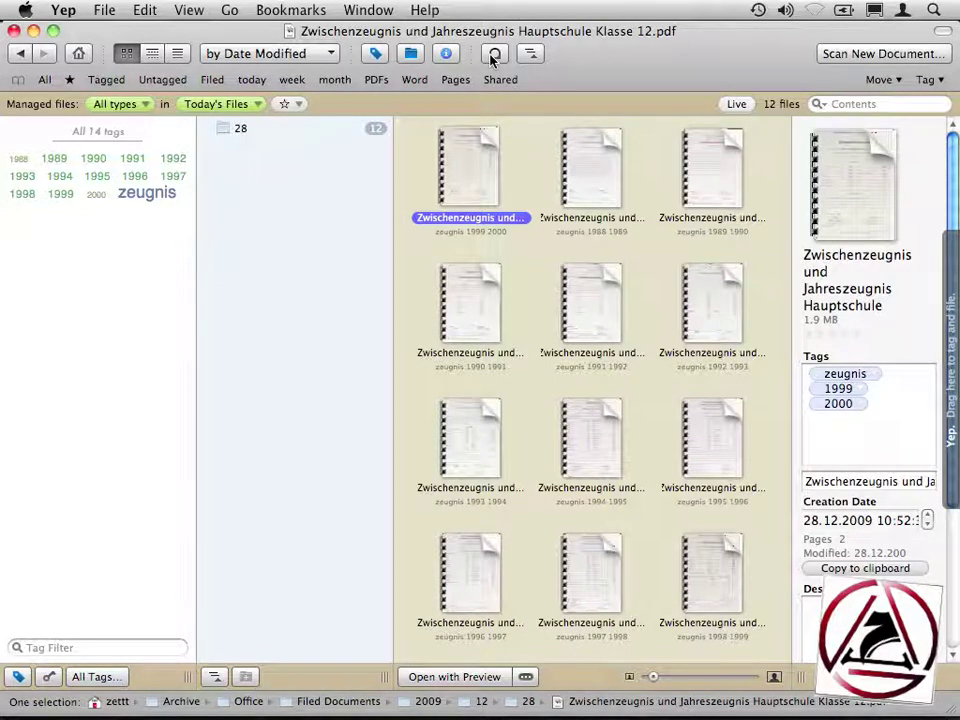
{"action": "key", "text": "alt"}
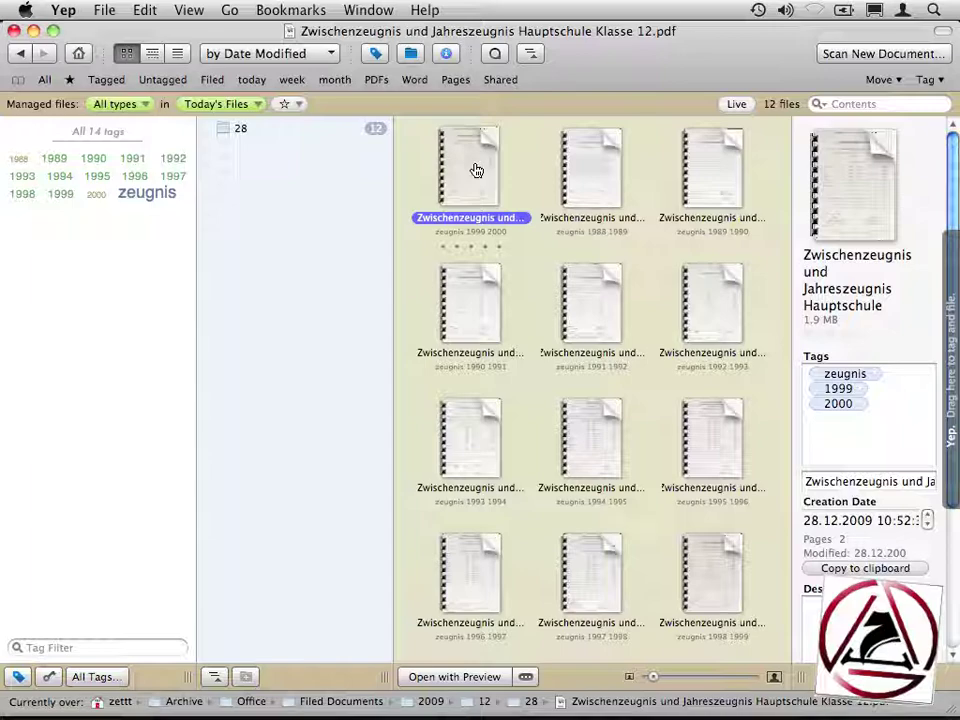
Review the Advanced, Quick Look and Loupe preferences, including the loupe's trigger key choices and its largest window size
{"action": "key", "text": "super+comma"}
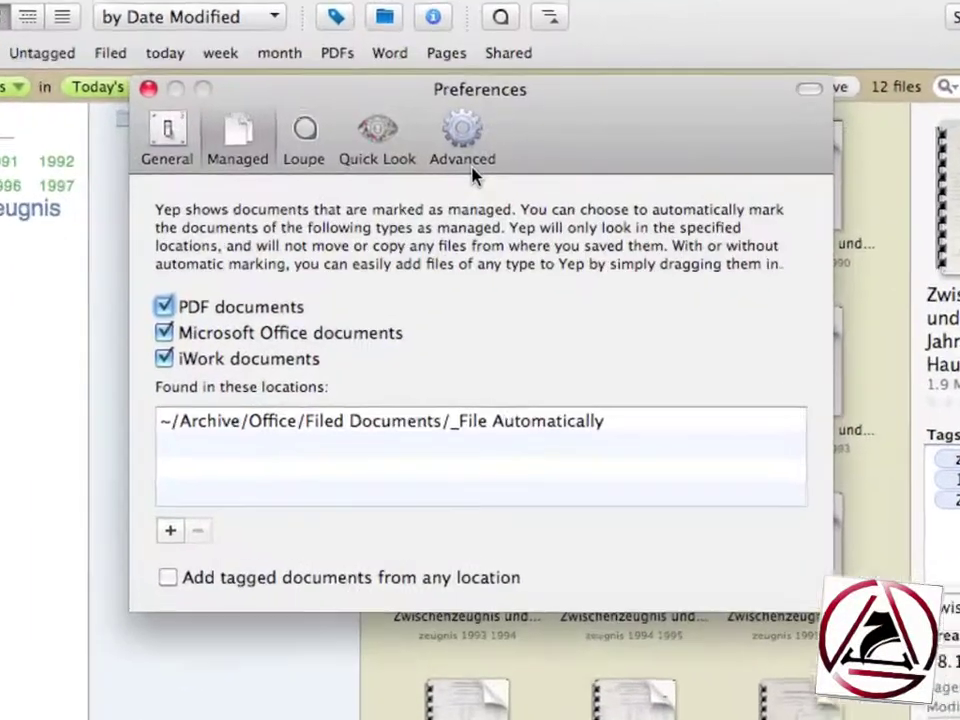
{"action": "left_click", "coordinate": [463, 140]}
{"action": "left_click", "coordinate": [382, 148]}
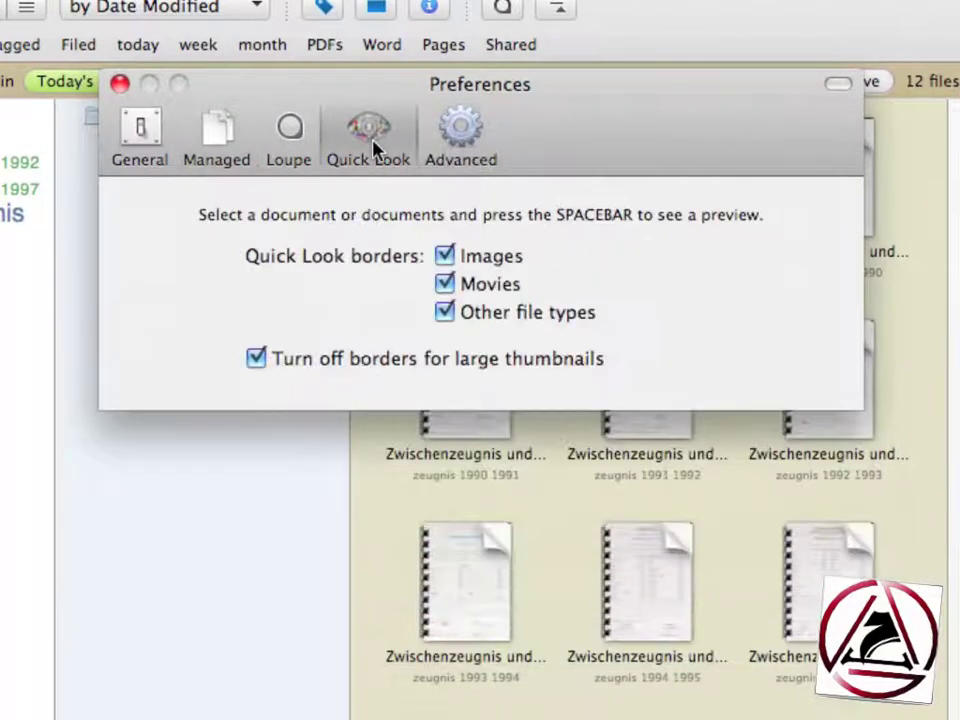
{"action": "left_click", "coordinate": [314, 150]}
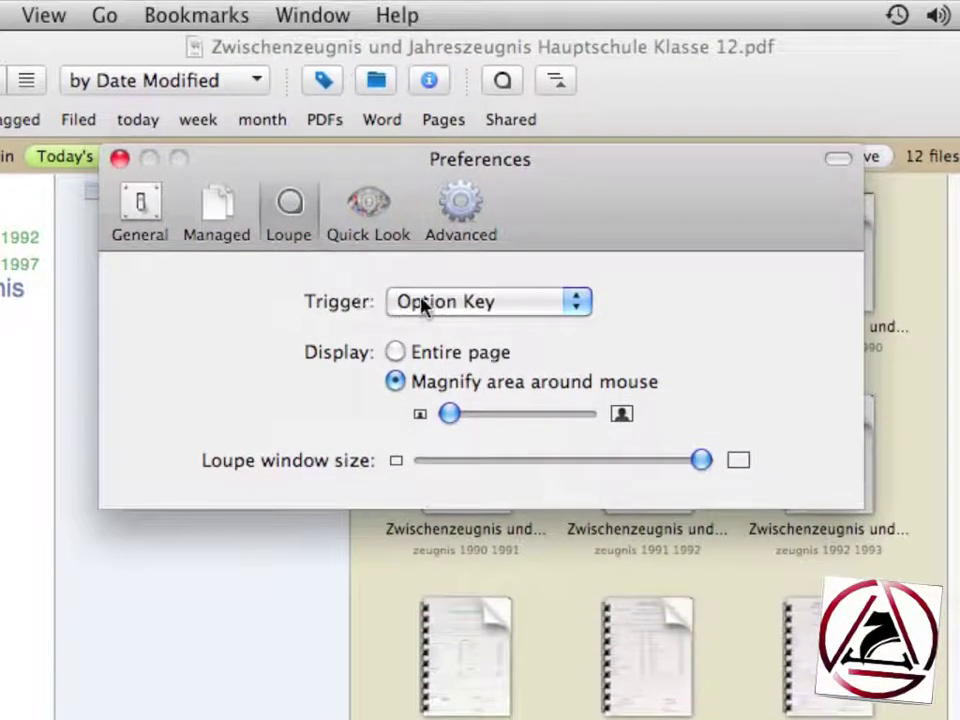
{"action": "left_click", "coordinate": [422, 229]}
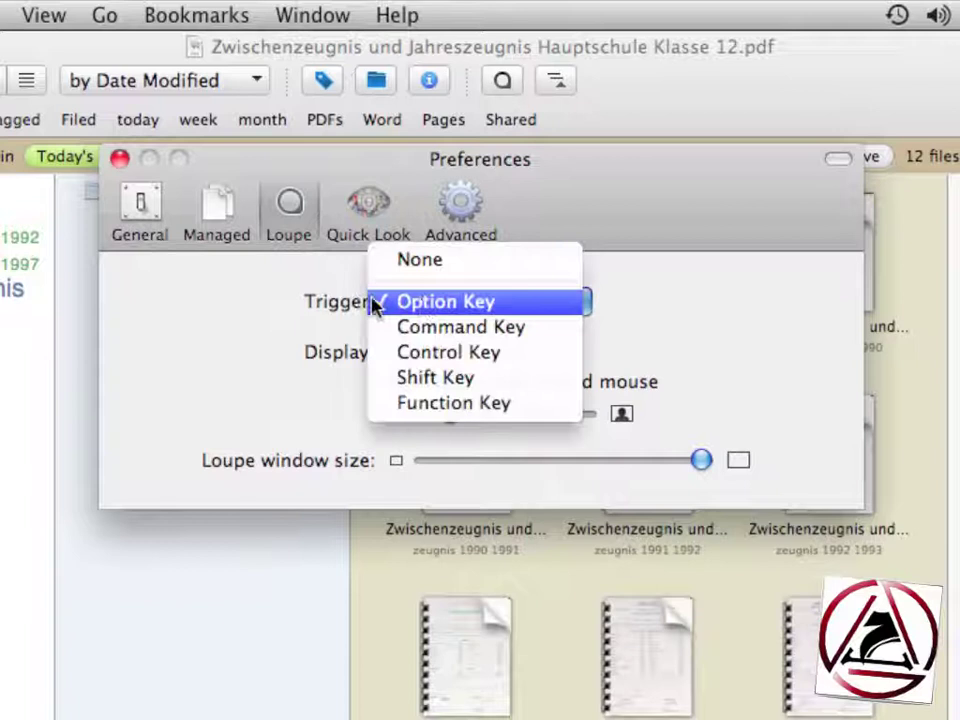
{"action": "left_click", "coordinate": [299, 305]}
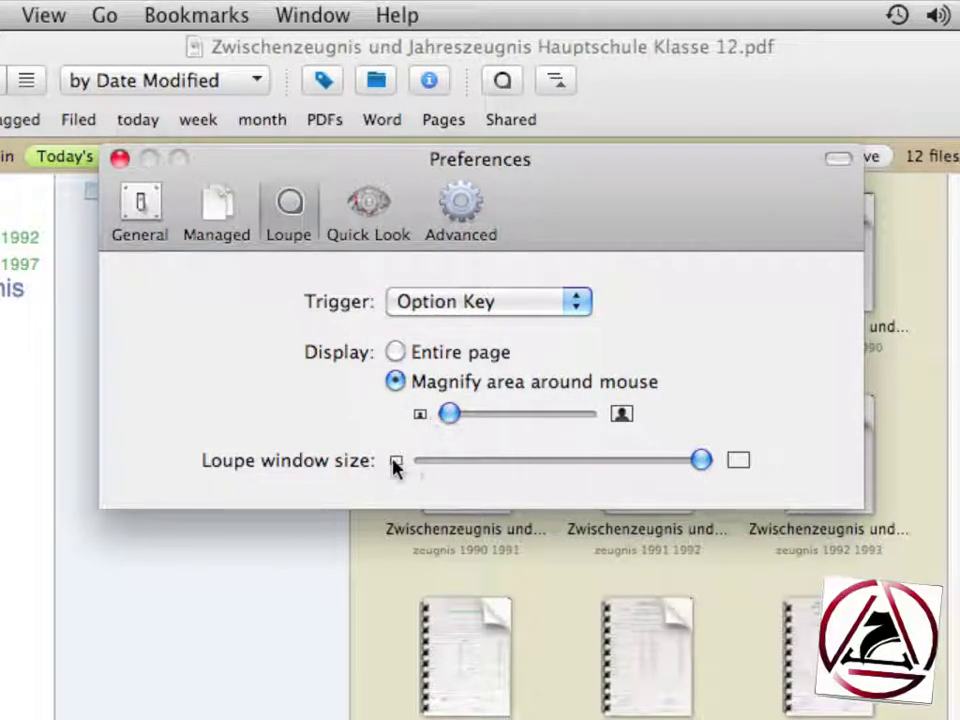
{"action": "left_click_drag", "start_coordinate": [670, 452], "coordinate": [799, 454]}
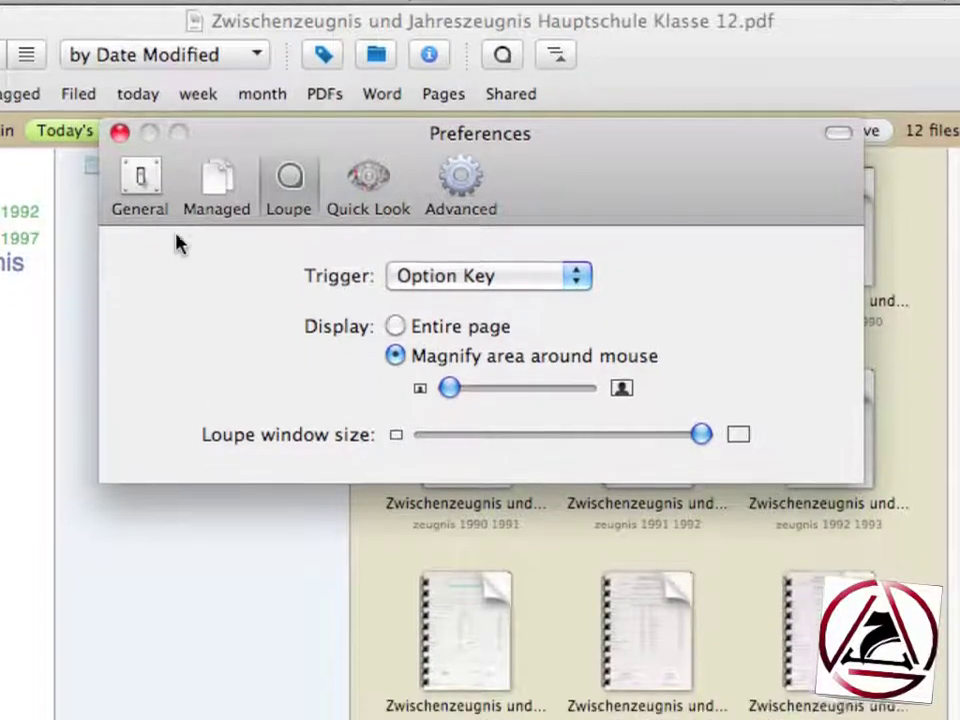
Examine the Managed preferences for the managed document types and the watched _File Automatically location
{"action": "left_click", "coordinate": [210, 222]}
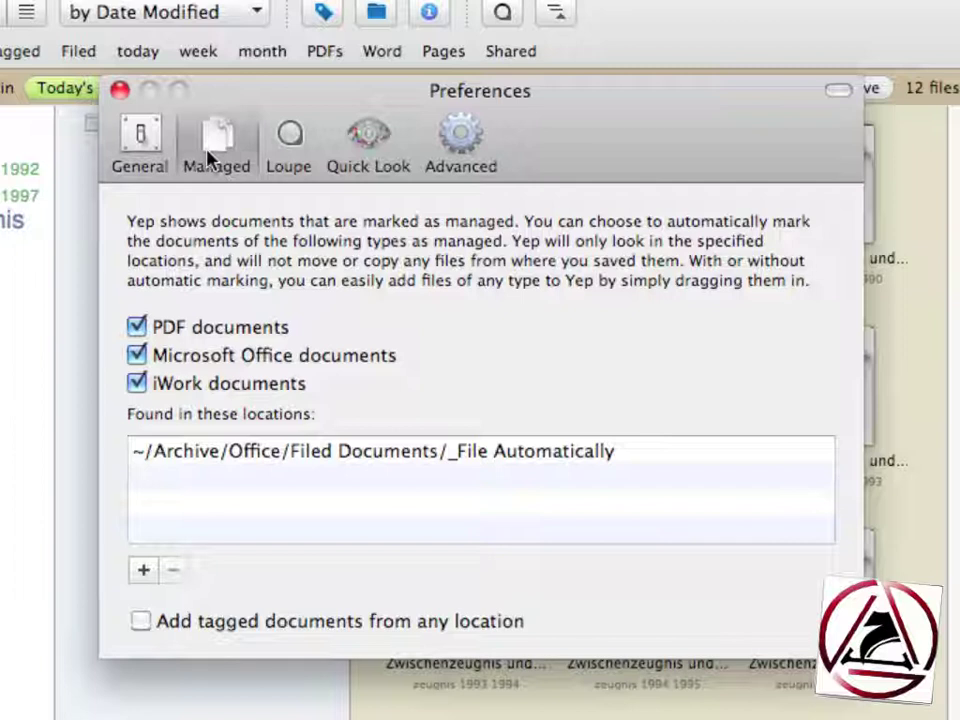
{"action": "left_click", "coordinate": [248, 452]}
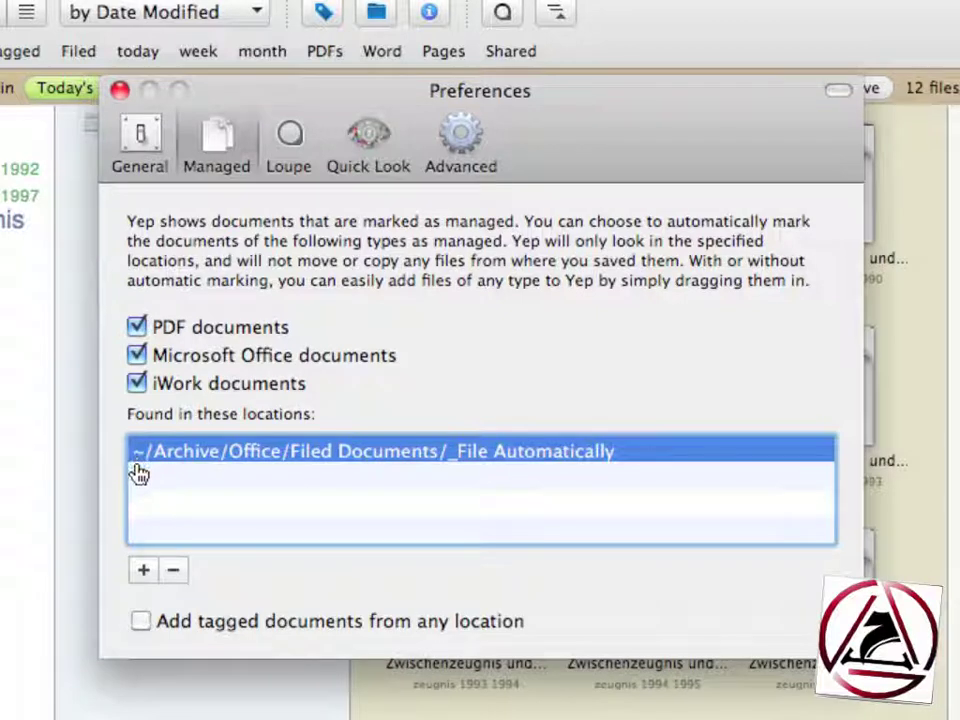
{"action": "left_click", "coordinate": [352, 533]}
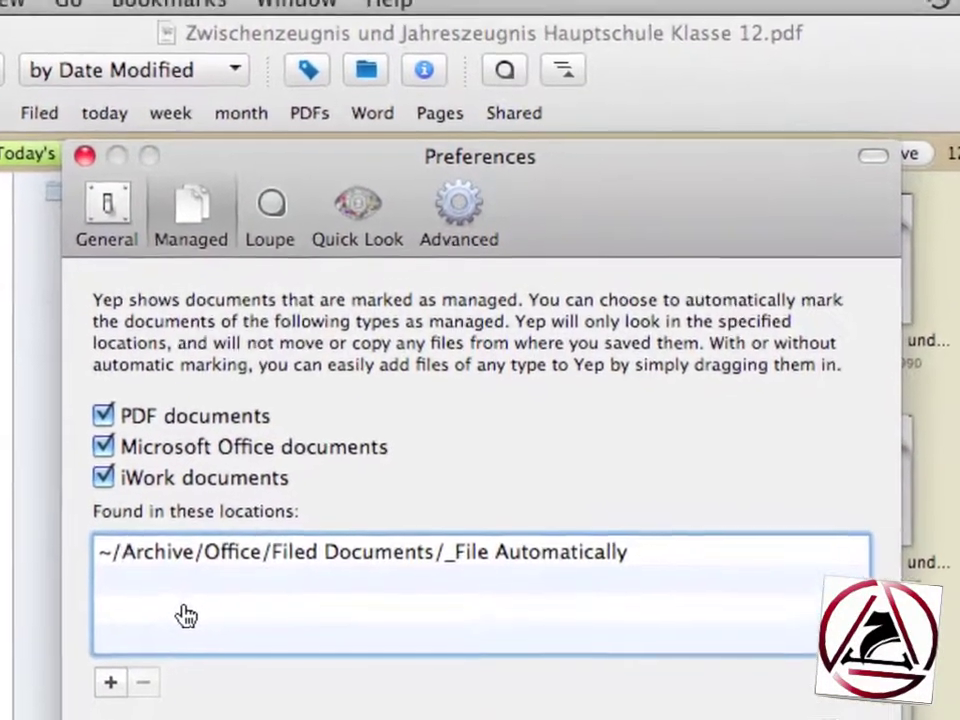
Find the Filed Documents folder inside Documents with the launcher and open it in Finder
{"action": "key", "text": "super+space"}
{"action": "type", "text": "pbdocu"}
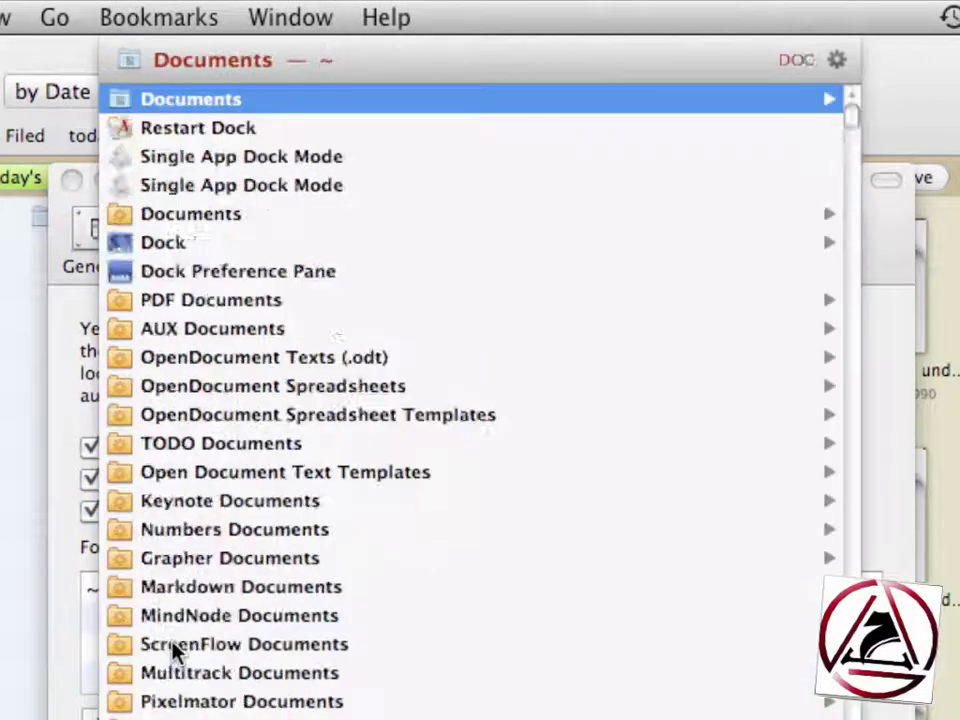
{"action": "key", "text": "Right"}
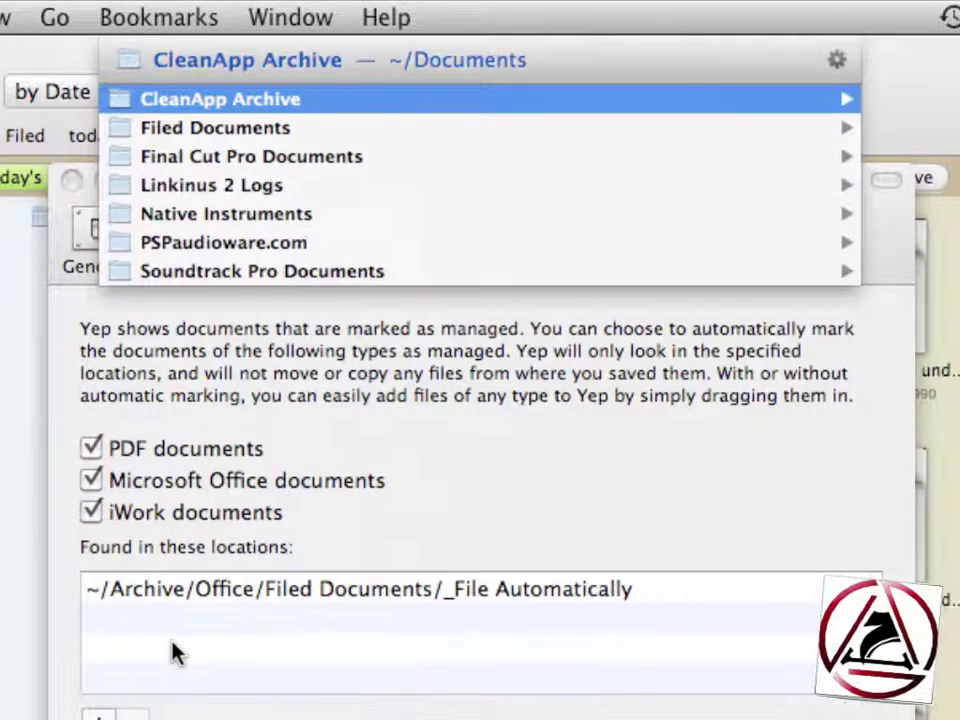
{"action": "key", "text": "Down"}
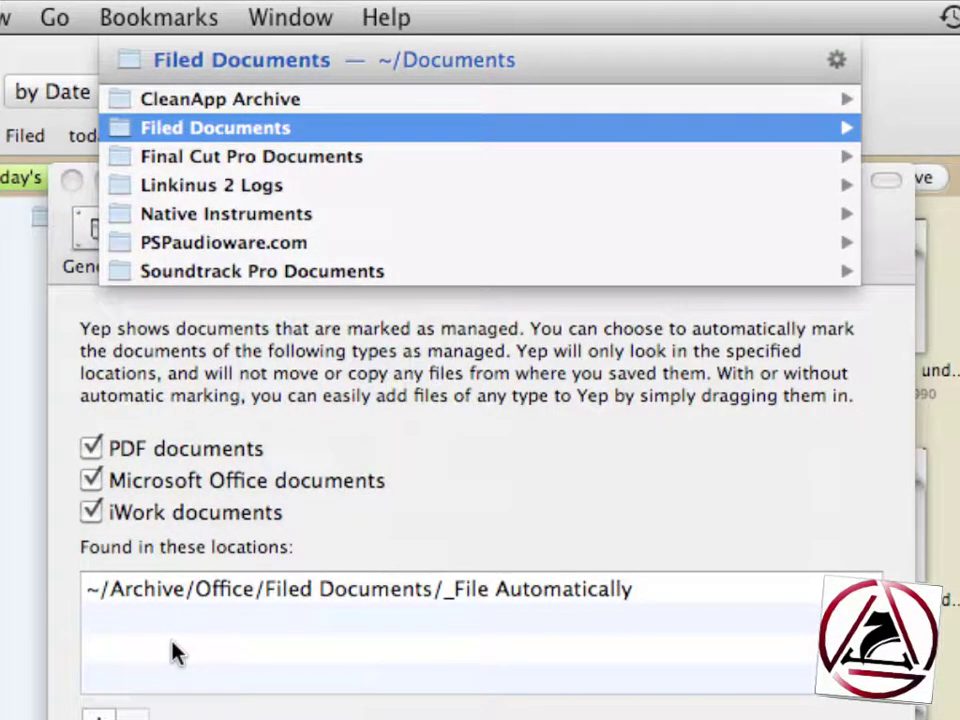
{"action": "key", "text": "Return"}
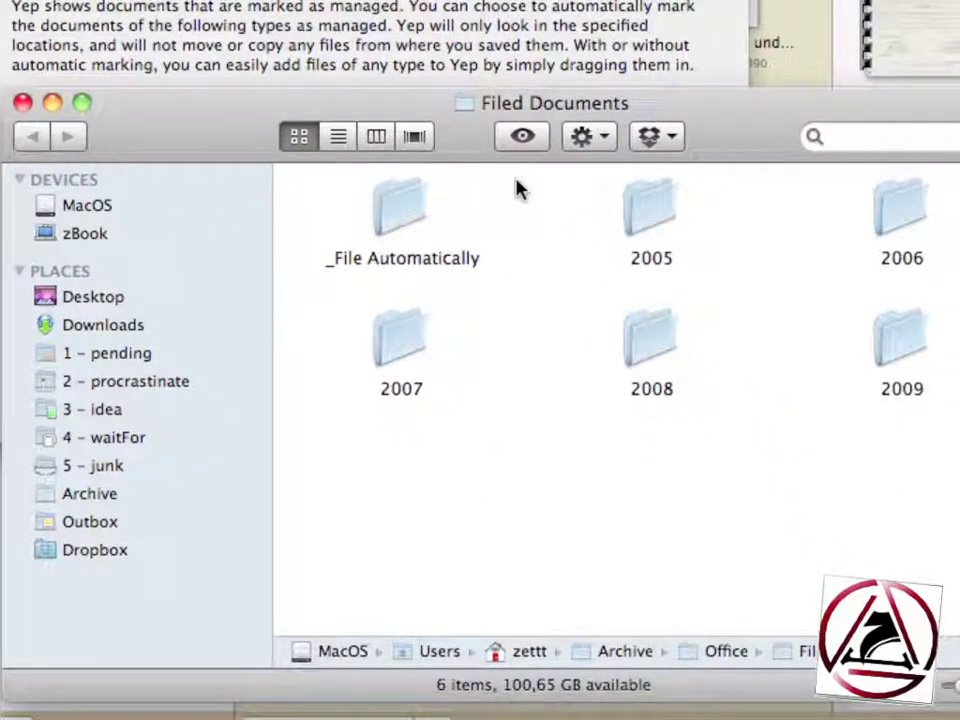
{"action": "left_click_drag", "start_coordinate": [463, 154], "coordinate": [335, 118]}
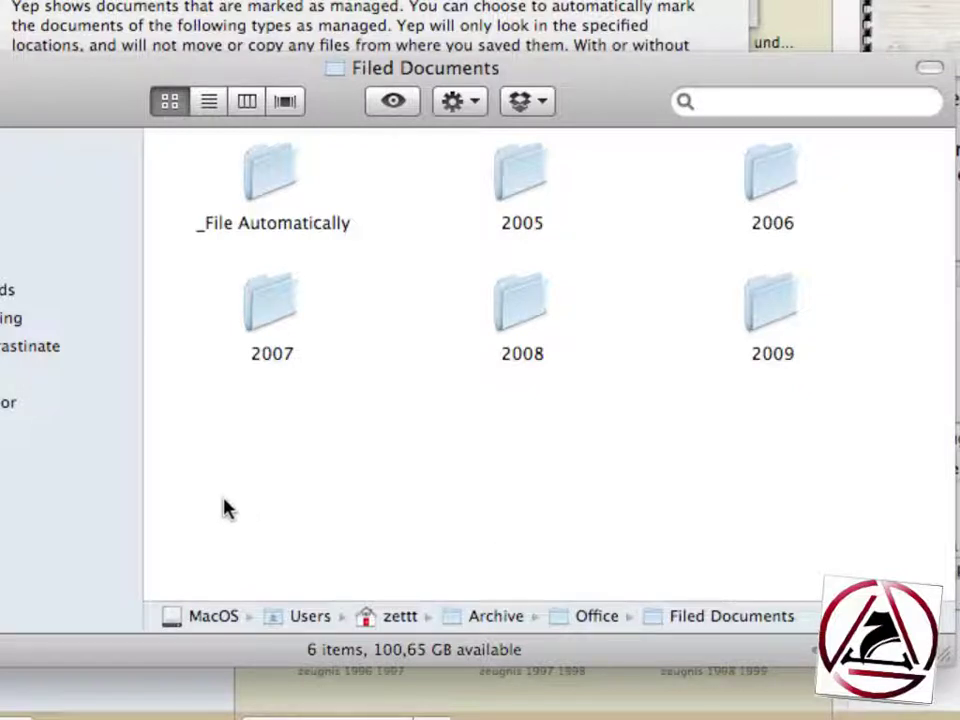
Go to the Documents folder in the home folder and inspect the Filed Documents alias
{"action": "key", "text": "super+shift+h"}
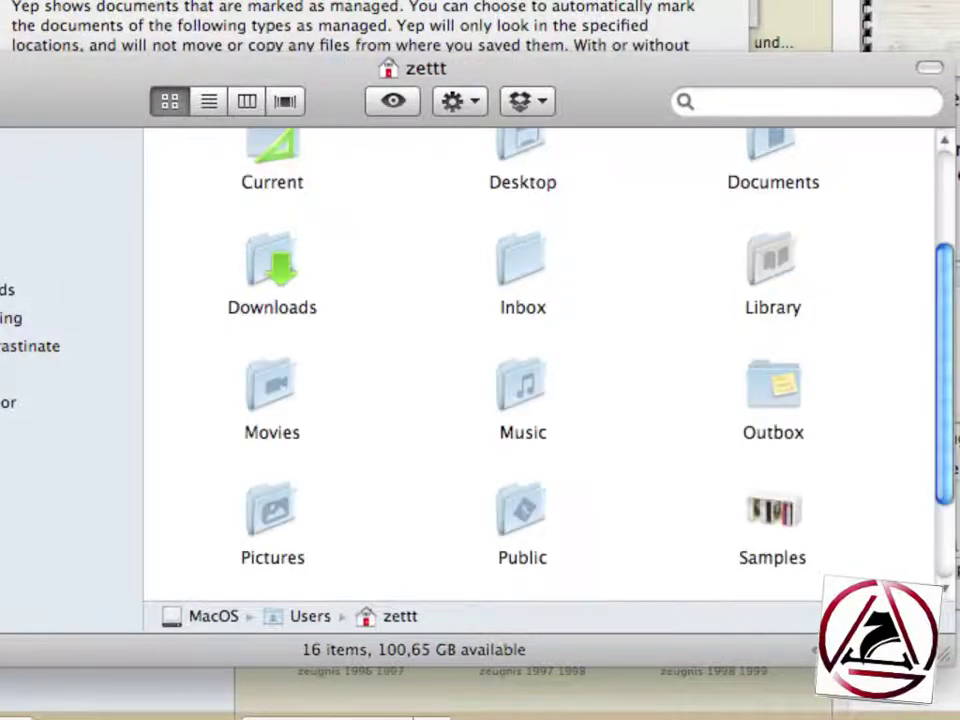
{"action": "double_click", "coordinate": [782, 143]}
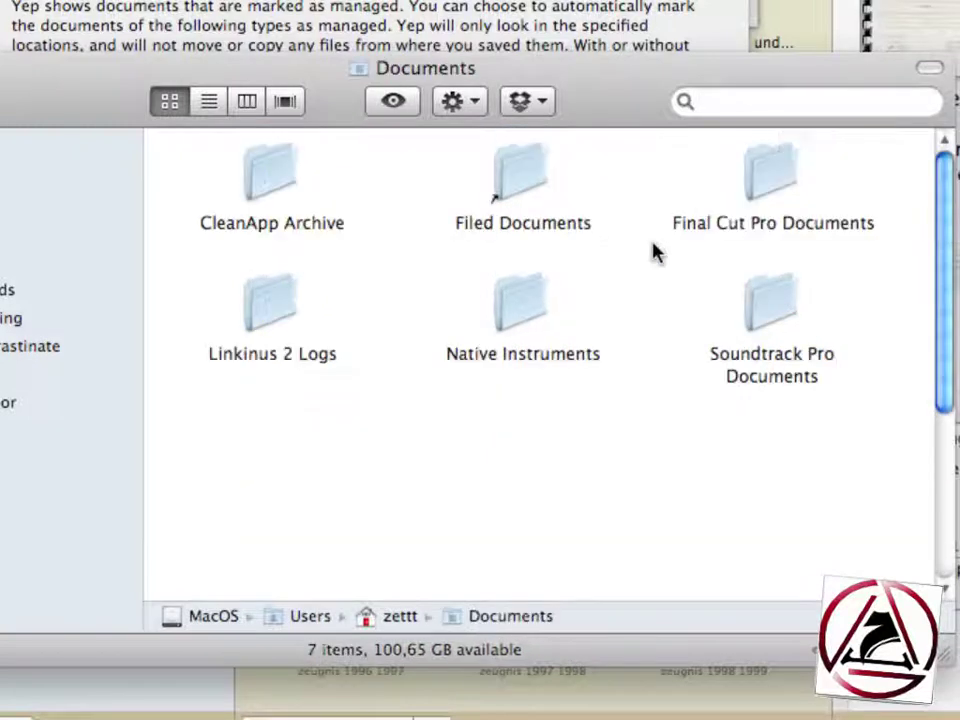
{"action": "left_click", "coordinate": [532, 172]}
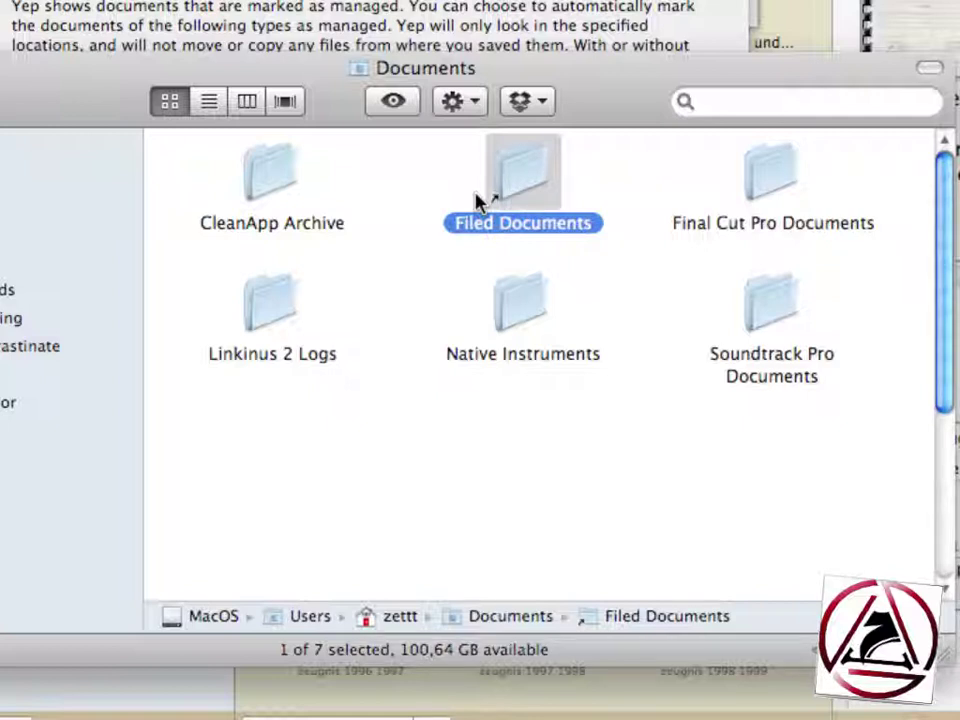
{"action": "left_click", "coordinate": [561, 279]}
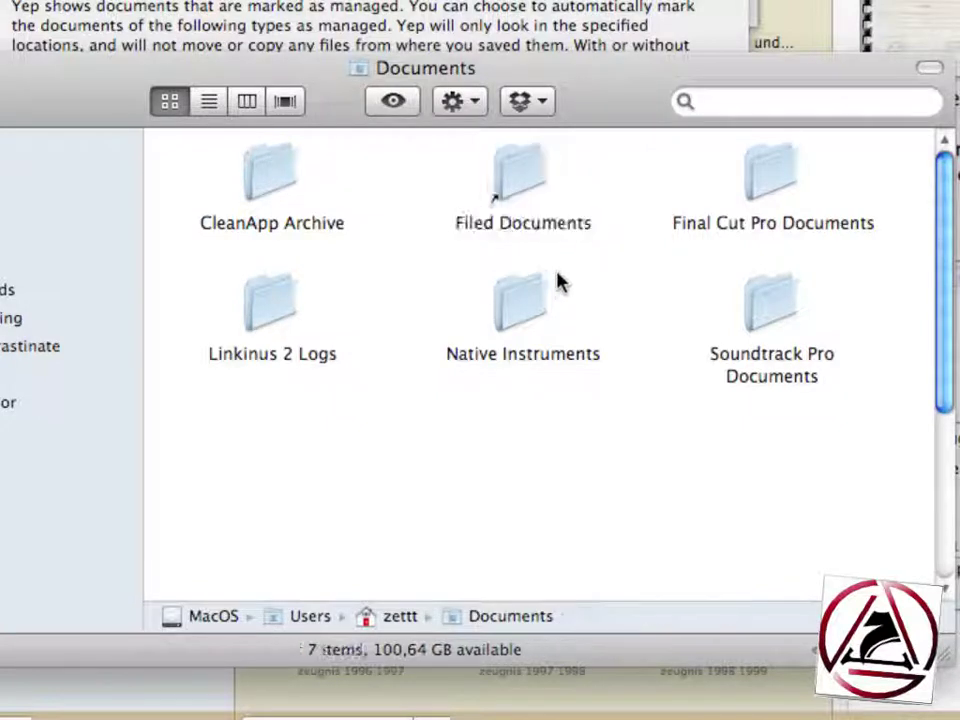
Create an alias of the Native Instruments folder within Documents and delete that alias
{"action": "left_click", "coordinate": [535, 292]}
{"action": "left_click_drag", "start_coordinate": [535, 292], "coordinate": [446, 261]}
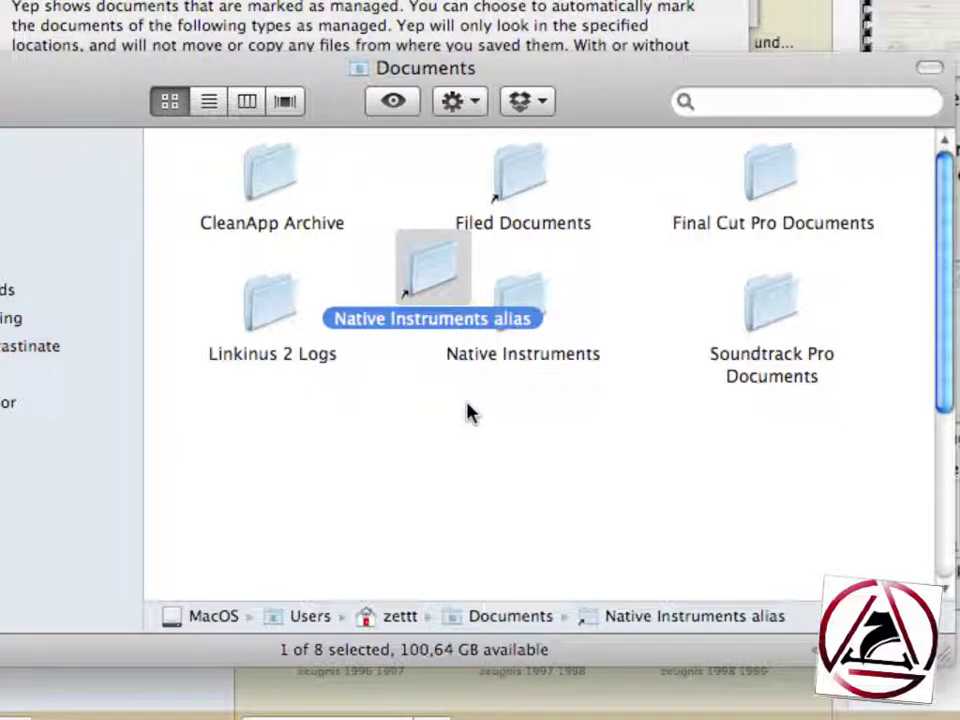
{"action": "key", "text": "super+BackSpace"}
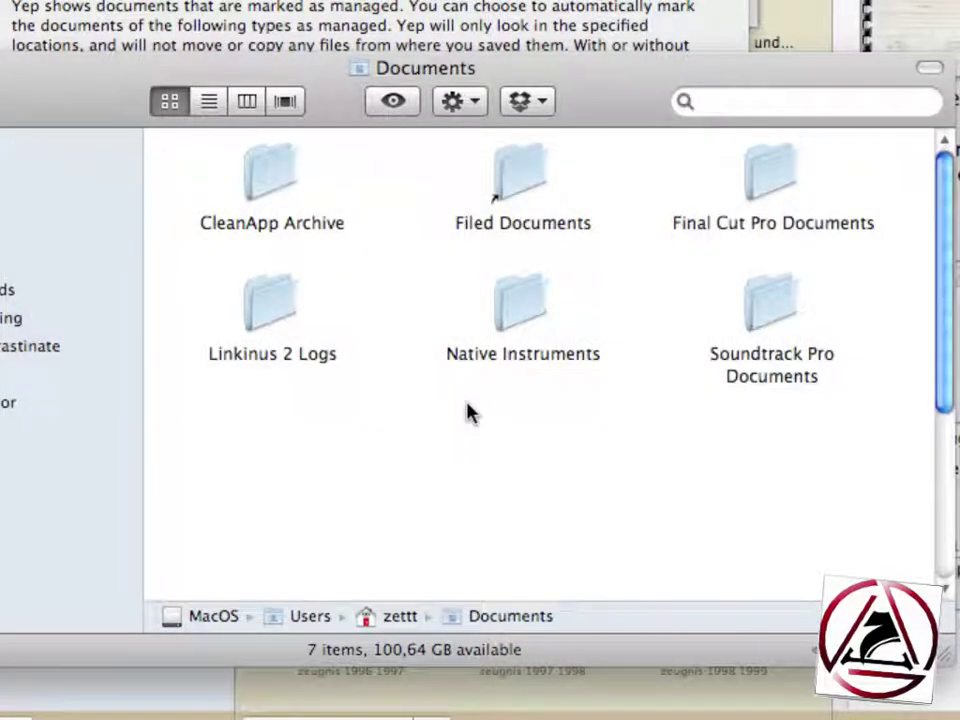
Return to Yep, close its preferences and filter today's files by the tag 1991
{"action": "key", "text": "Escape"}
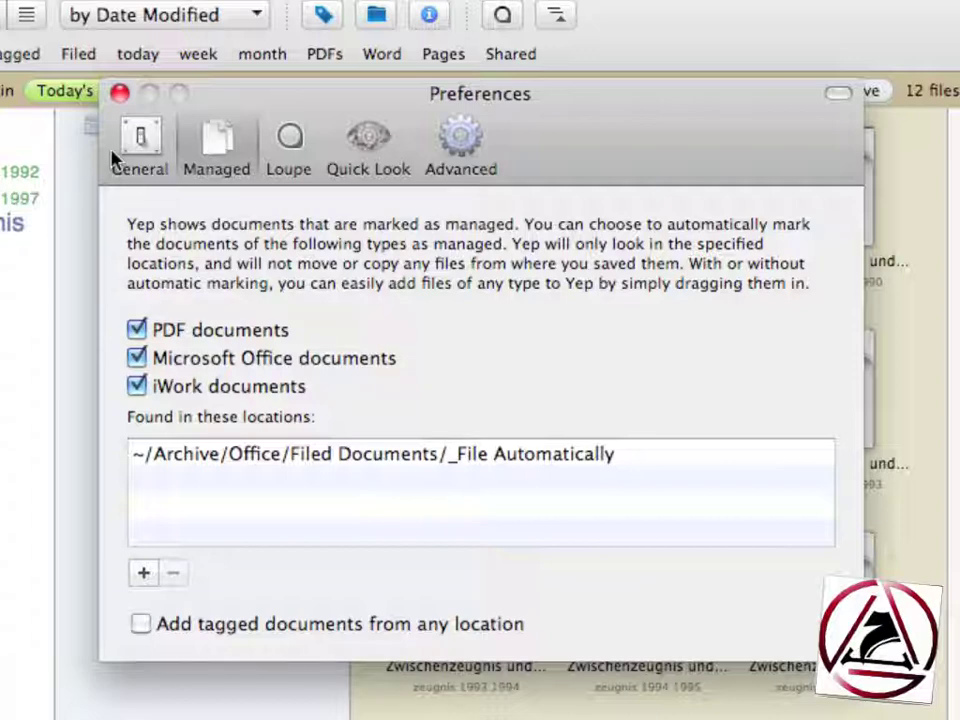
{"action": "left_click", "coordinate": [116, 92]}
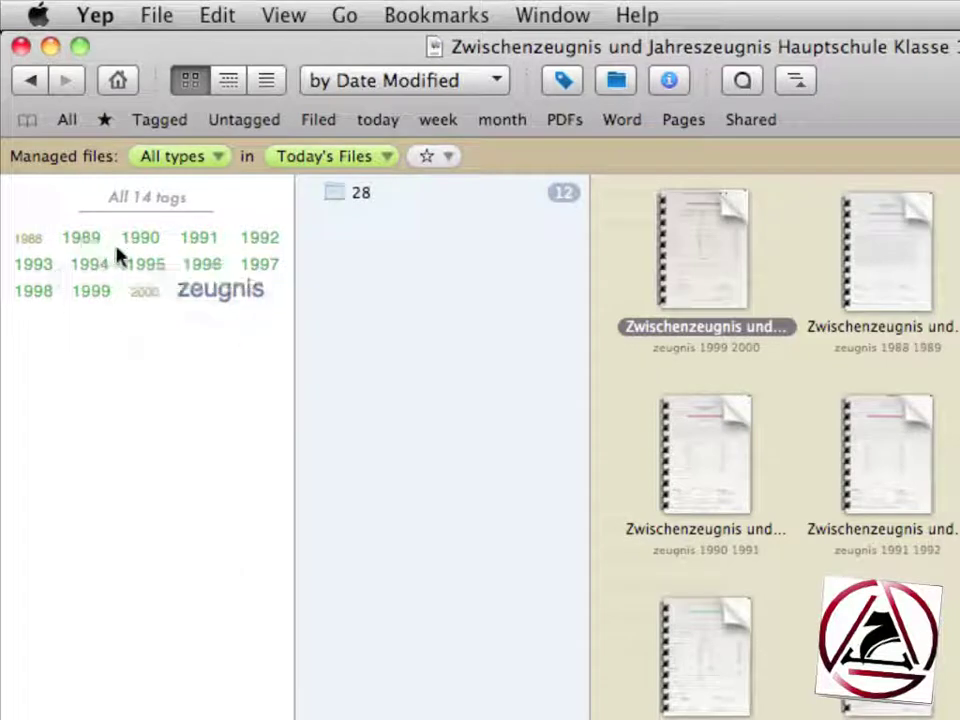
{"action": "left_click", "coordinate": [200, 240]}
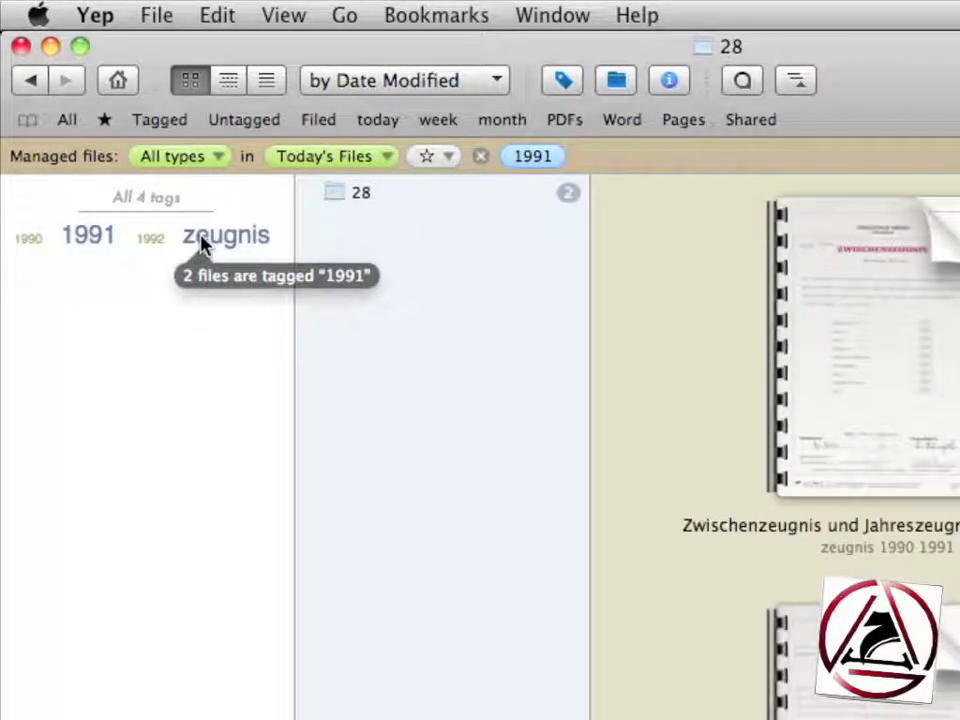